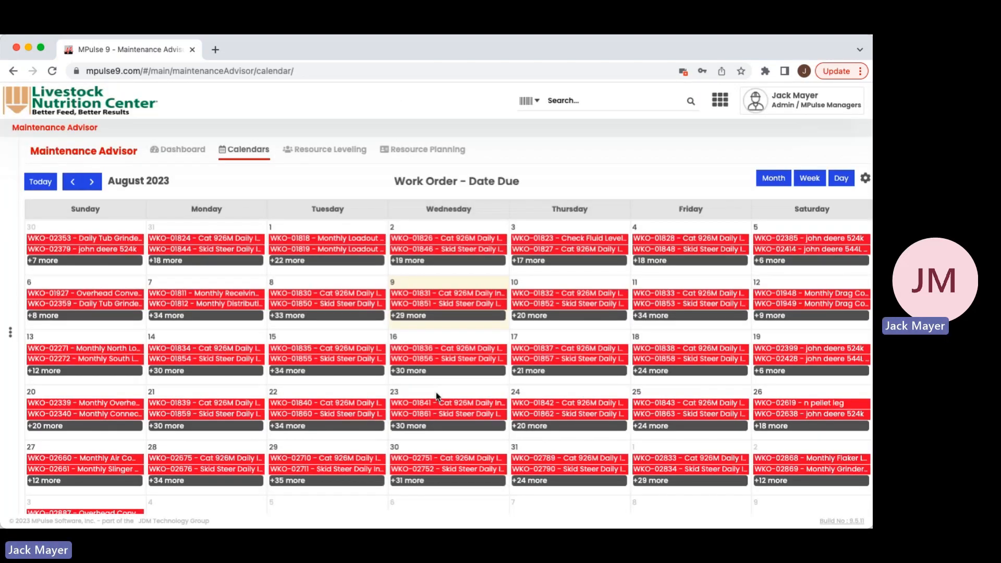
# - Open the Inventory Records list in the Inventory module
pyautogui.click(721, 105)
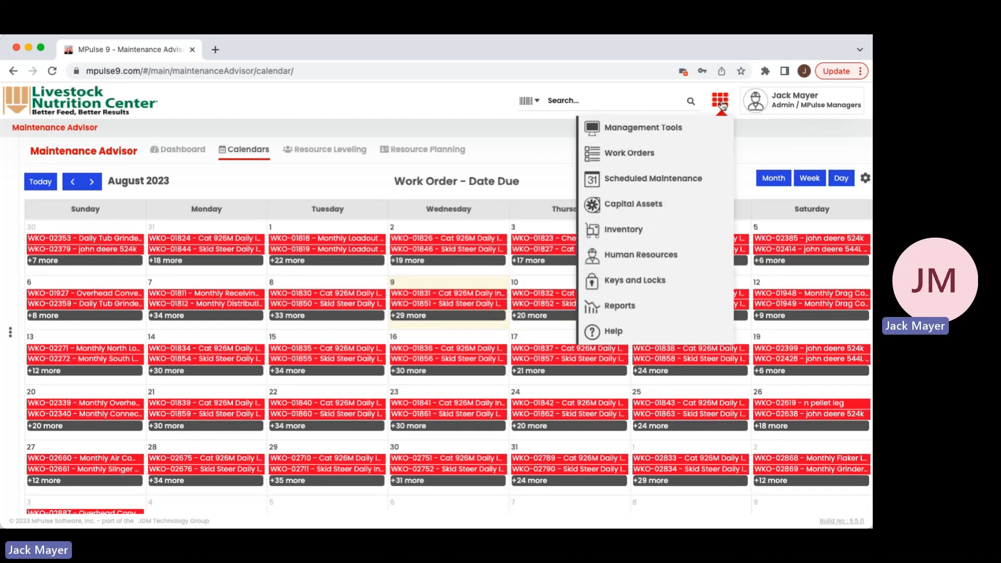
pyautogui.click(618, 232)
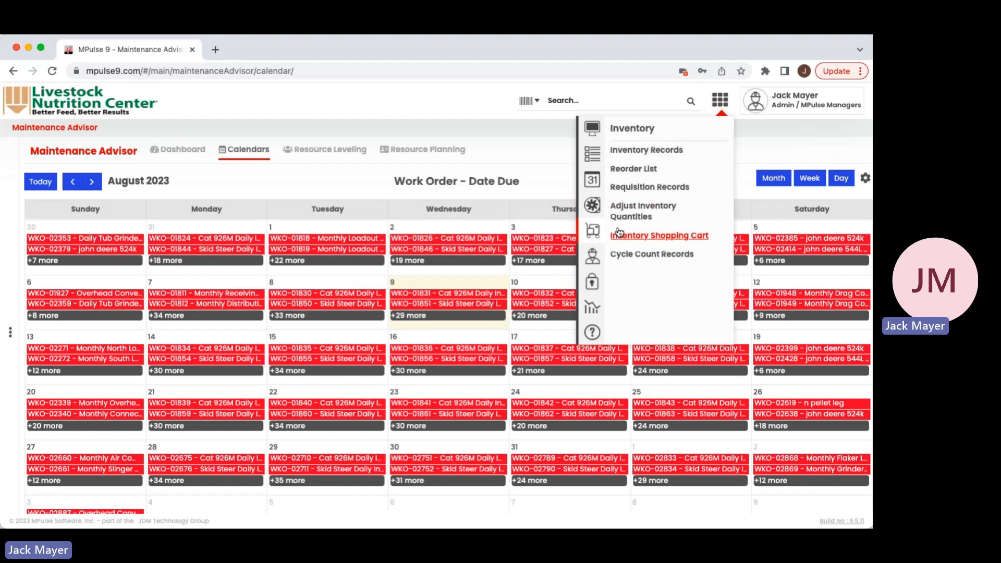
pyautogui.click(632, 151)
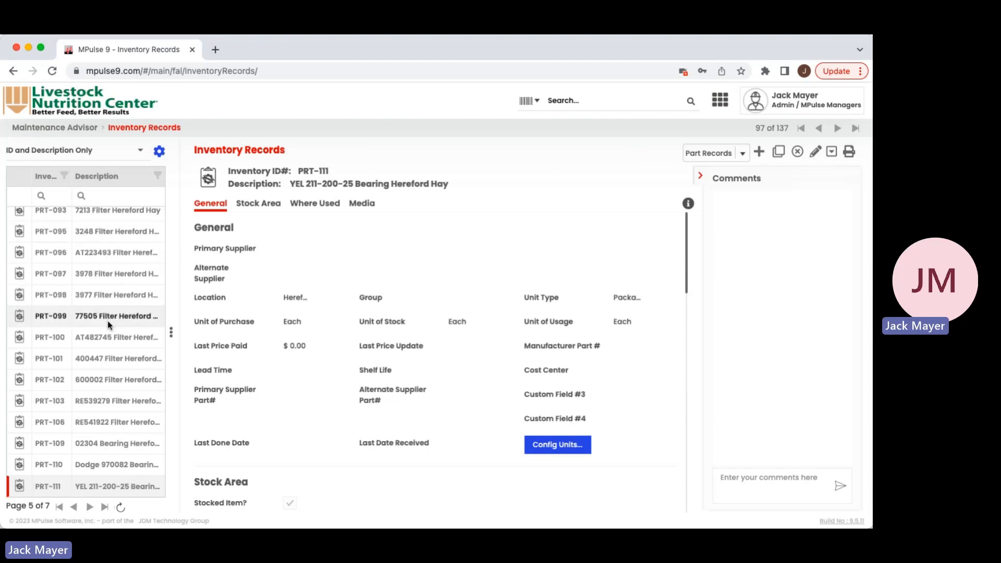
# - Start a new part record and enter "B69 Belt Paris" as its description
pyautogui.click(740, 155)
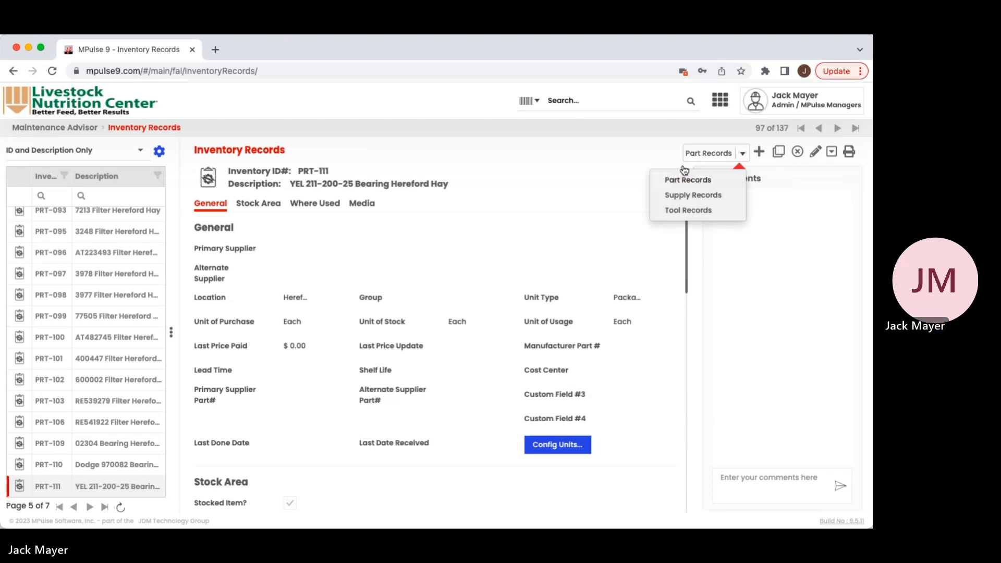
pyautogui.click(757, 152)
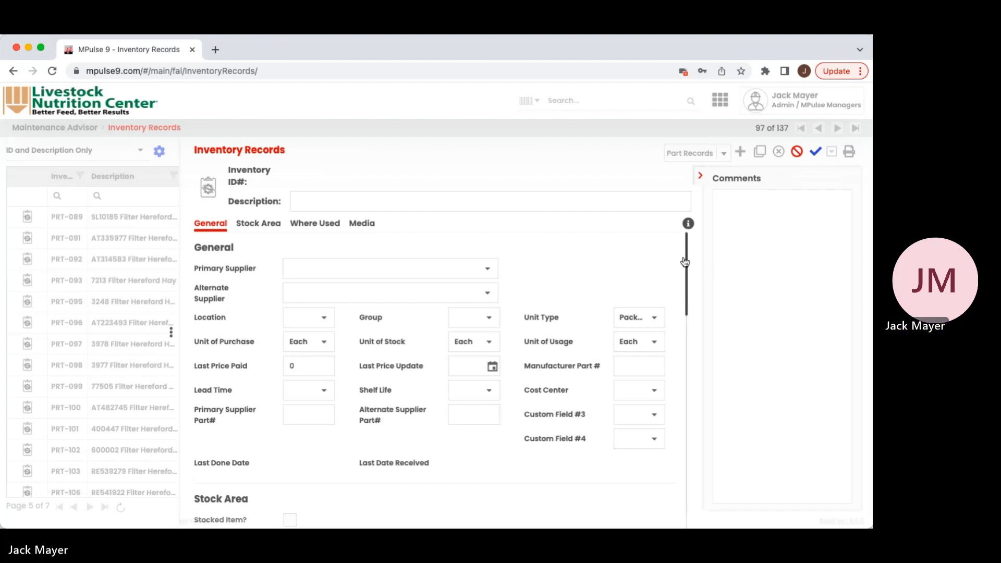
pyautogui.moveTo(686, 263); pyautogui.dragTo(687, 268)
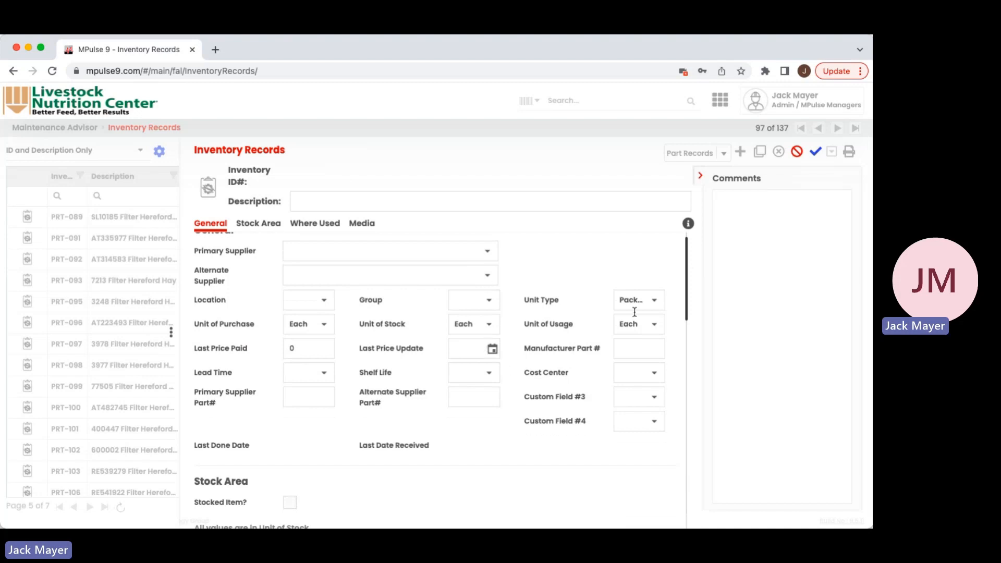
pyautogui.scroll(-2, 688, 263)
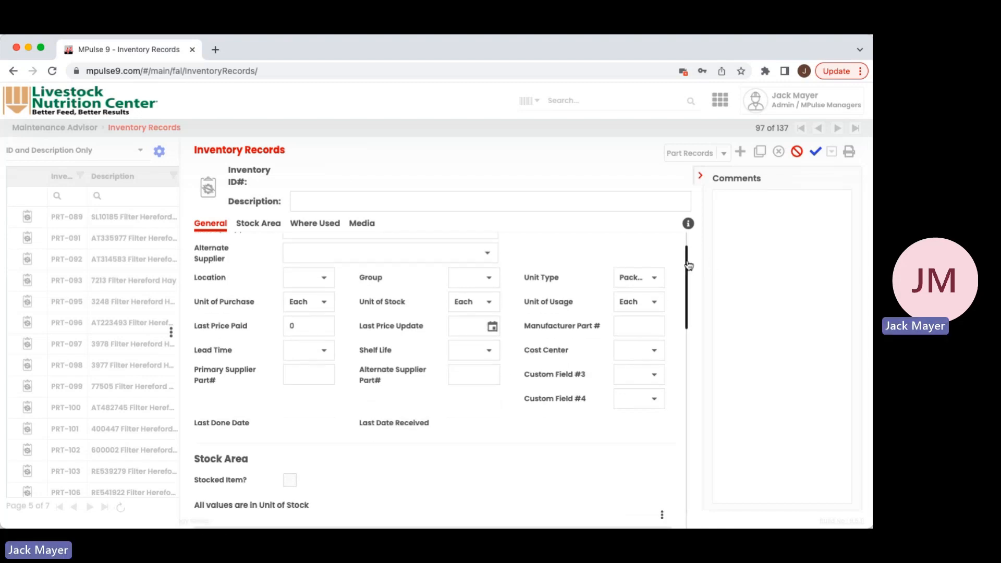
pyautogui.moveTo(689, 265)
pyautogui.mouseDown()
pyautogui.moveTo(686, 282)
pyautogui.moveTo(685, 250)
pyautogui.mouseUp()
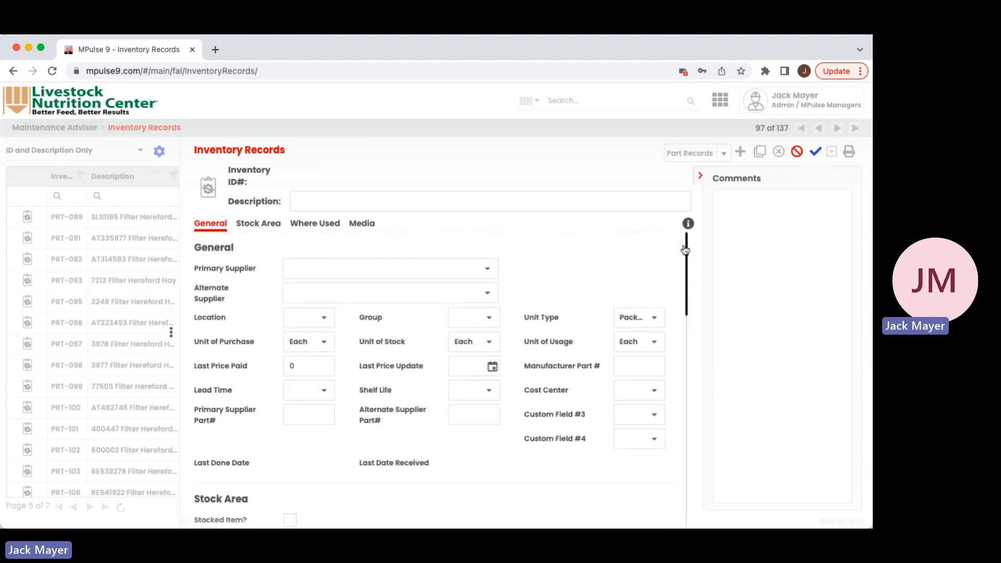
pyautogui.scroll(-3, 685, 250)
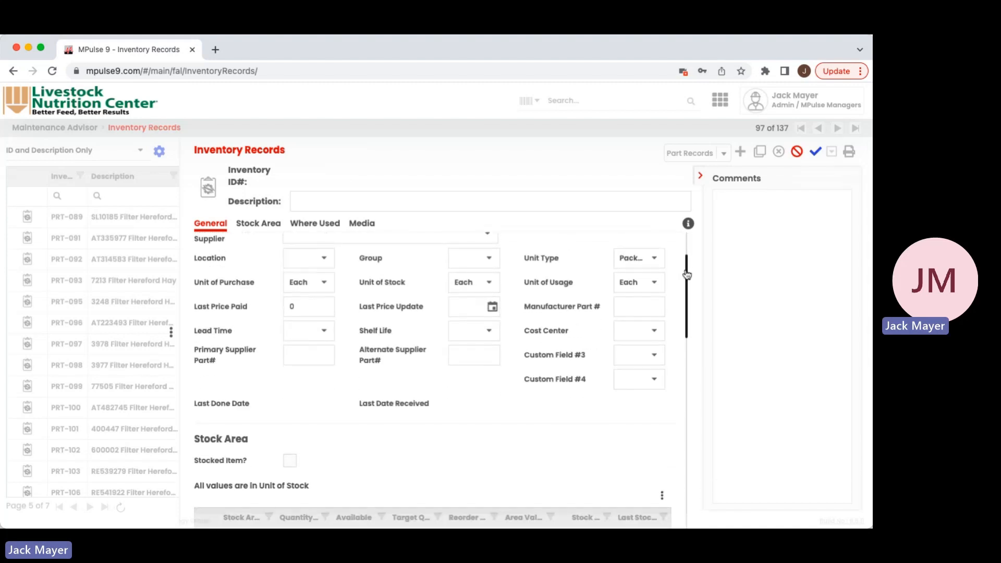
pyautogui.scroll(3, 685, 251)
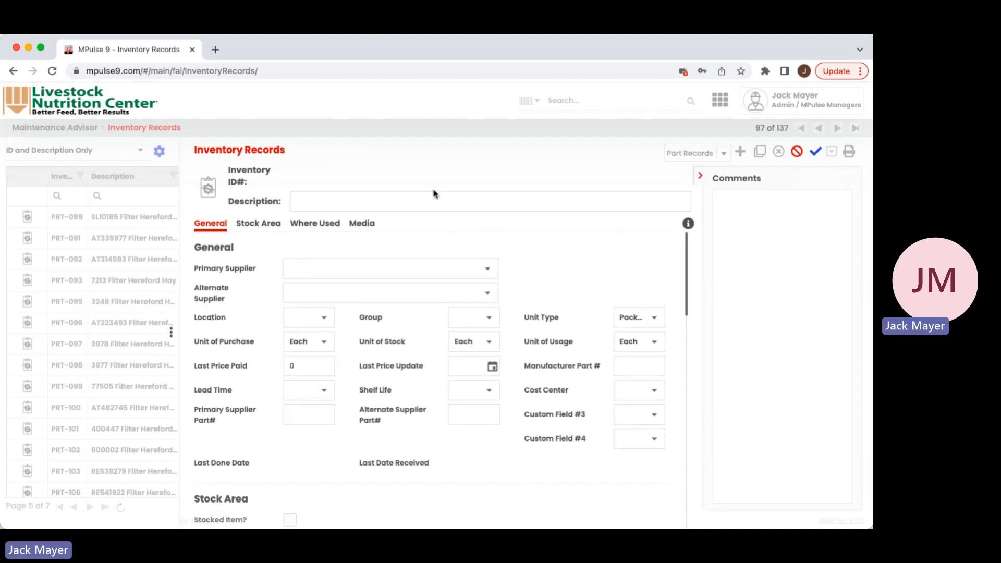
pyautogui.click(362, 205)
pyautogui.write('B69 Belt Paris')
# - Mark the part as a stocked item and add a new row to its stock area table
pyautogui.moveTo(688, 257); pyautogui.dragTo(697, 306)
pyautogui.scroll(-5, 695, 305)
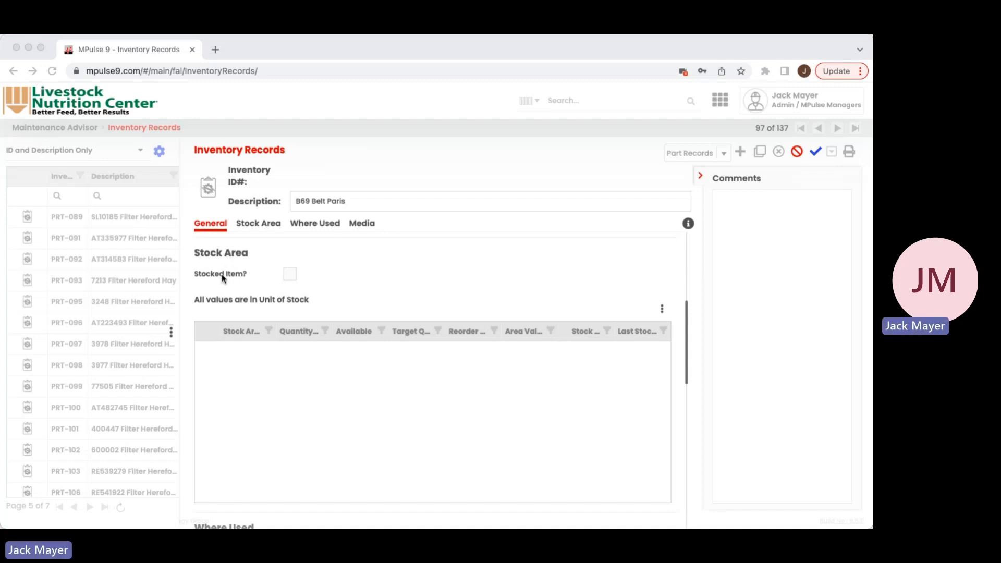
pyautogui.click(289, 279)
pyautogui.click(290, 276)
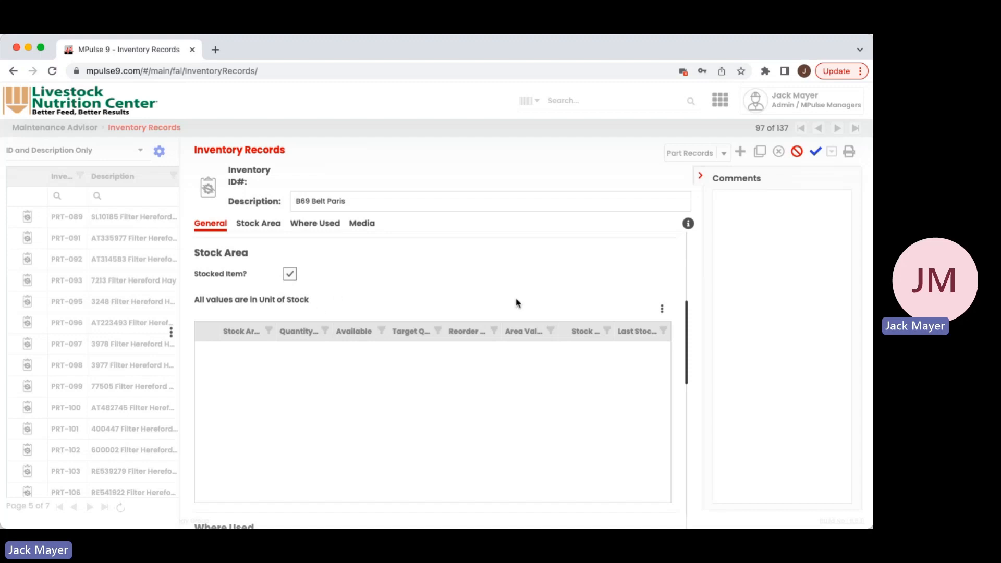
pyautogui.click(641, 309)
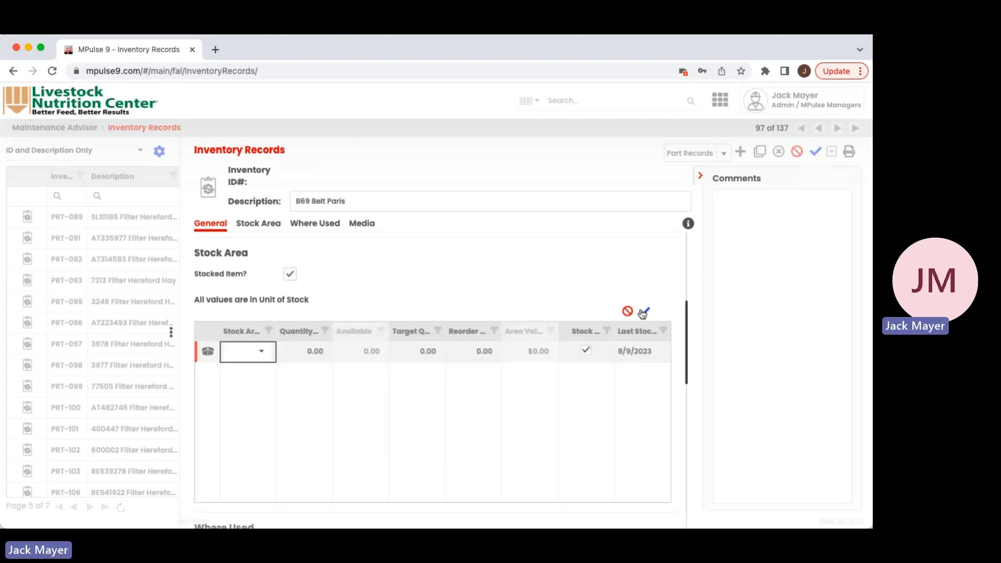
# - Add "Paris" as a new value to the Stock Area drop-down list and close the list editor
pyautogui.click(261, 354)
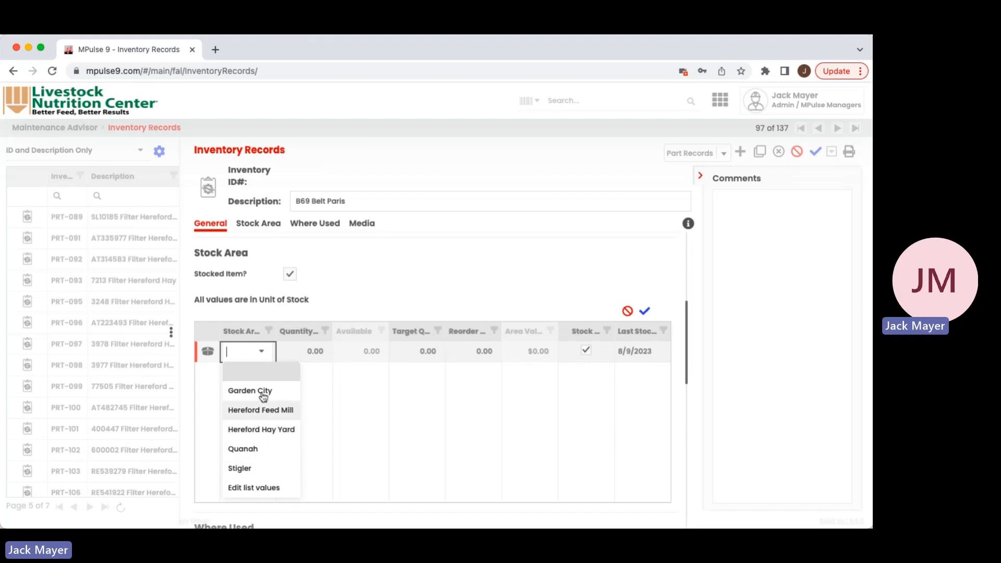
pyautogui.click(254, 487)
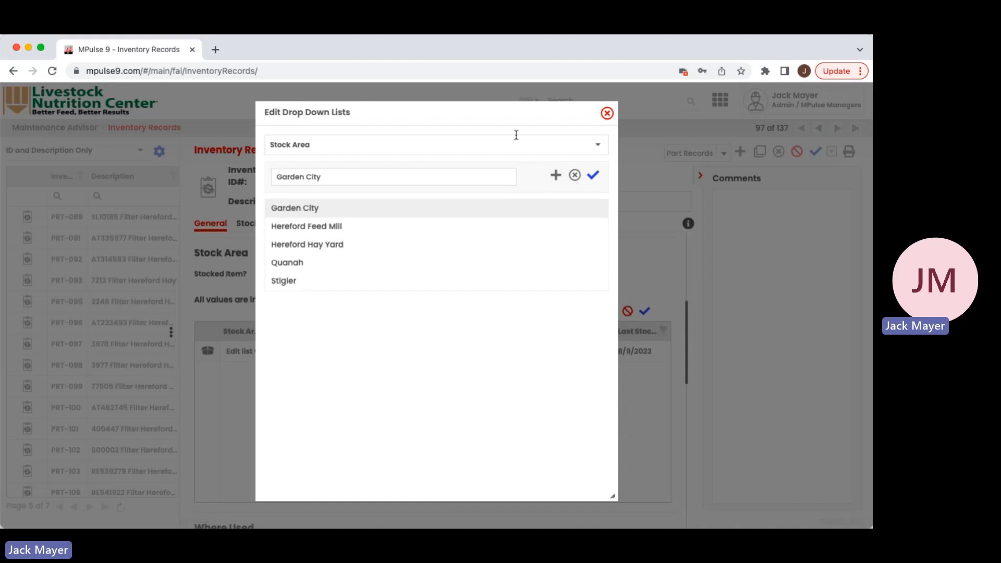
pyautogui.click(556, 177)
pyautogui.write('Pa')
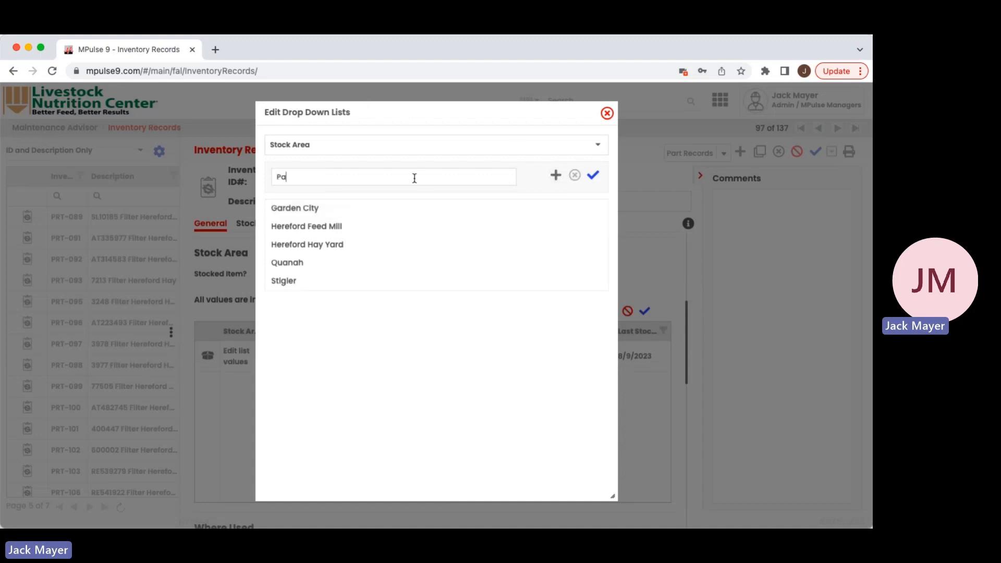
pyautogui.write('ris')
pyautogui.click(594, 176)
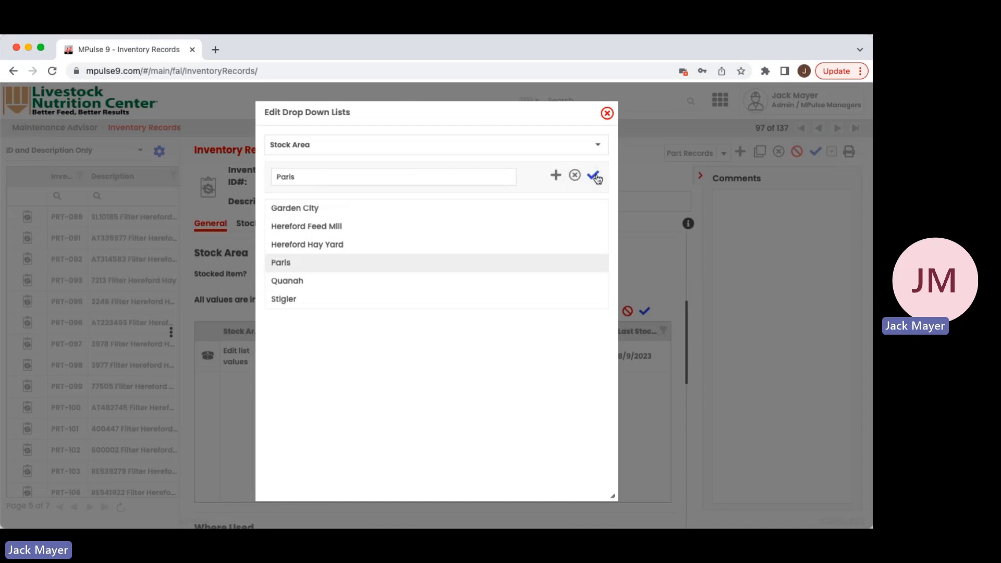
pyautogui.click(607, 113)
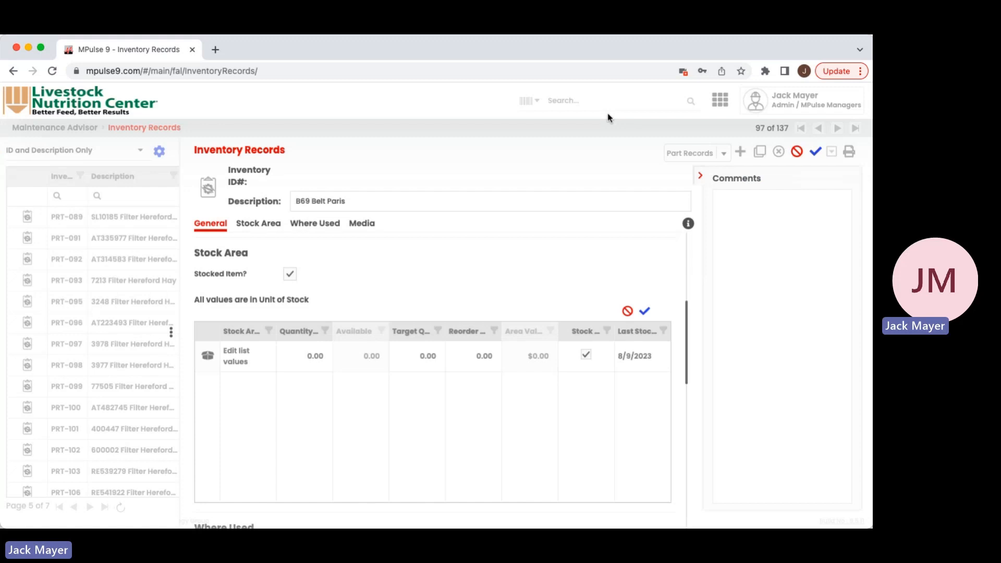
# - Assign Paris as the new row's stock area and set its quantity to 4
pyautogui.click(252, 359)
pyautogui.click(267, 353)
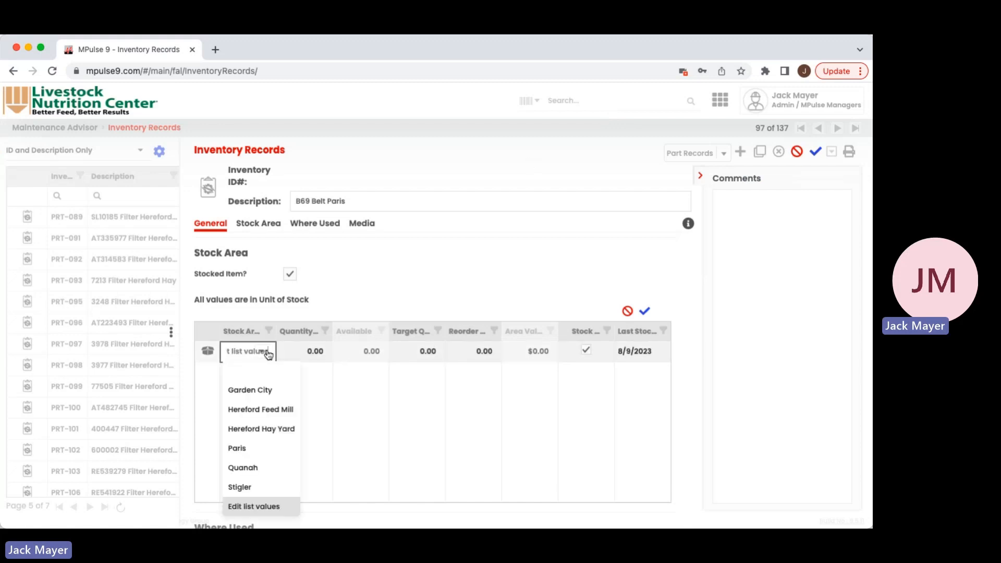
pyautogui.click(241, 450)
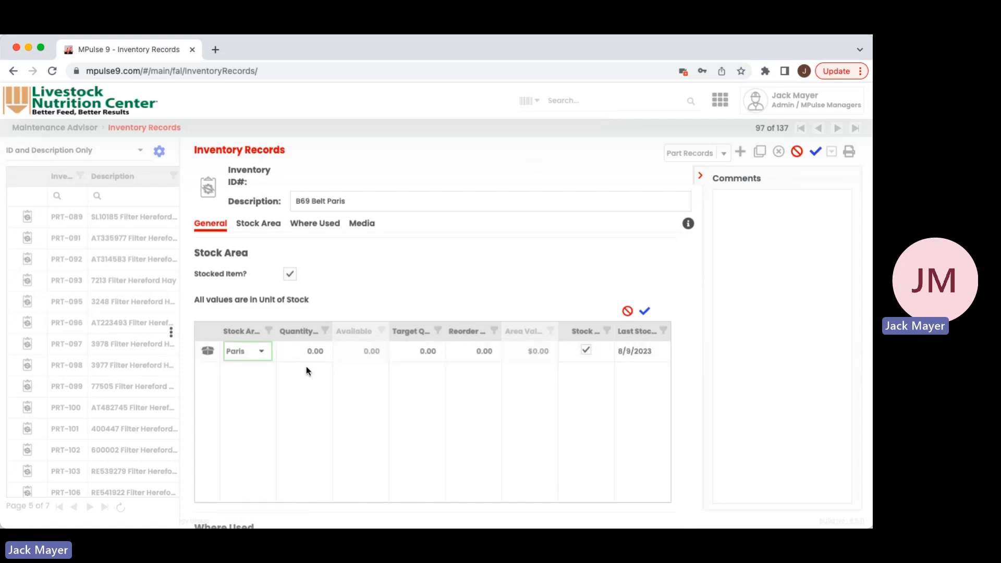
pyautogui.click(318, 353)
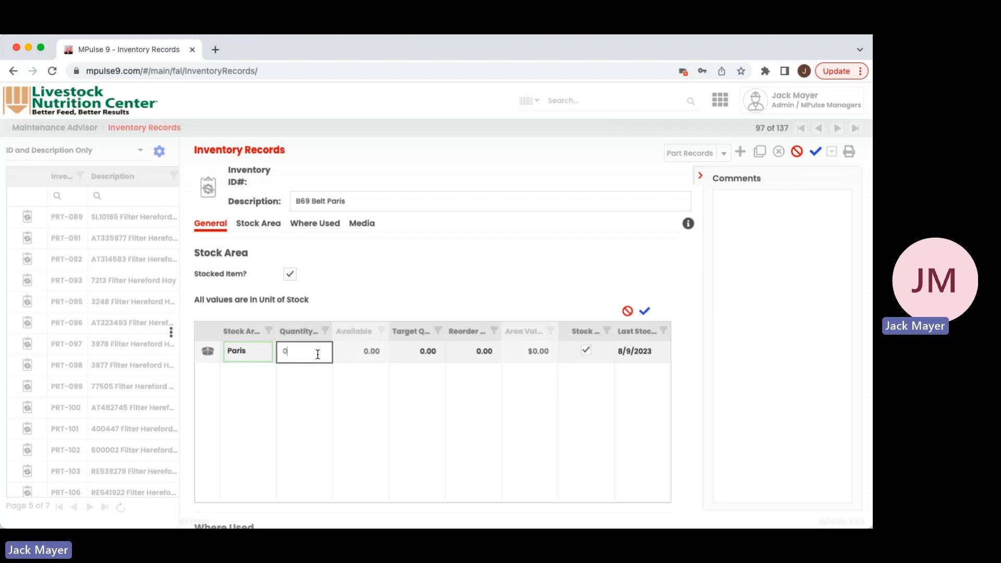
pyautogui.press('BackSpace')
pyautogui.write('4')
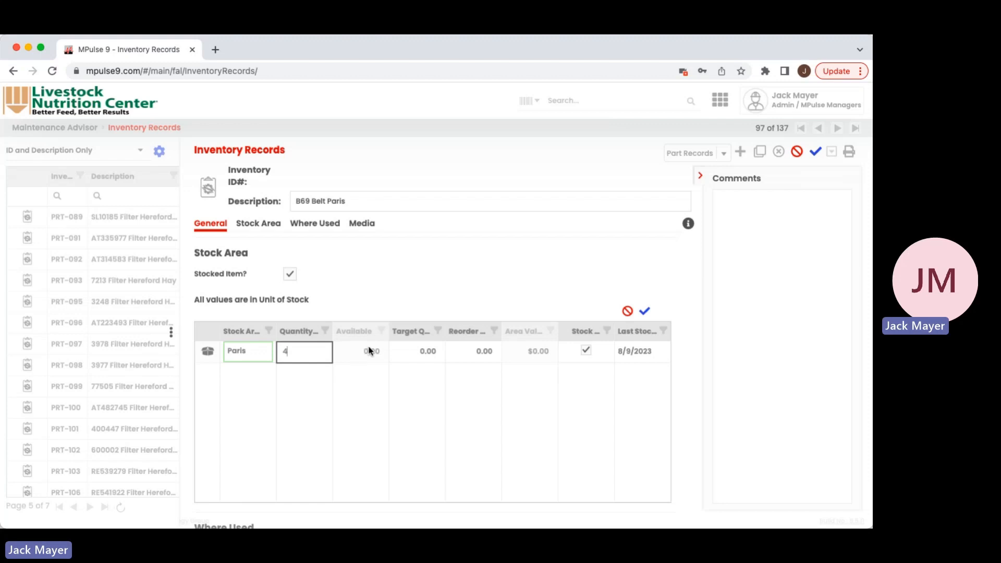
# - Set the Paris row's target quantity to 2 and reorder value to 1, and save the row
pyautogui.click(428, 351)
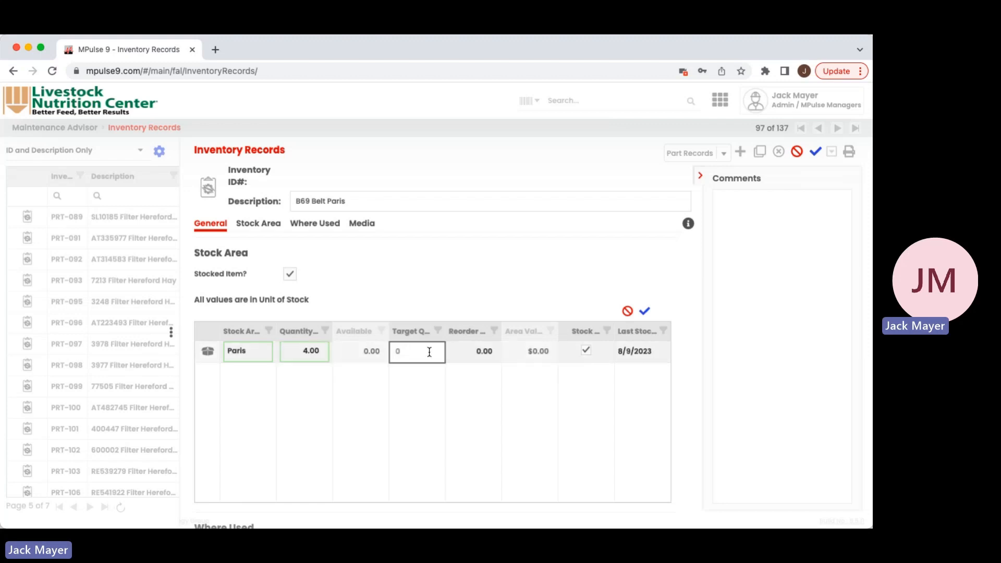
pyautogui.press('BackSpace')
pyautogui.write('2')
pyautogui.click(477, 350)
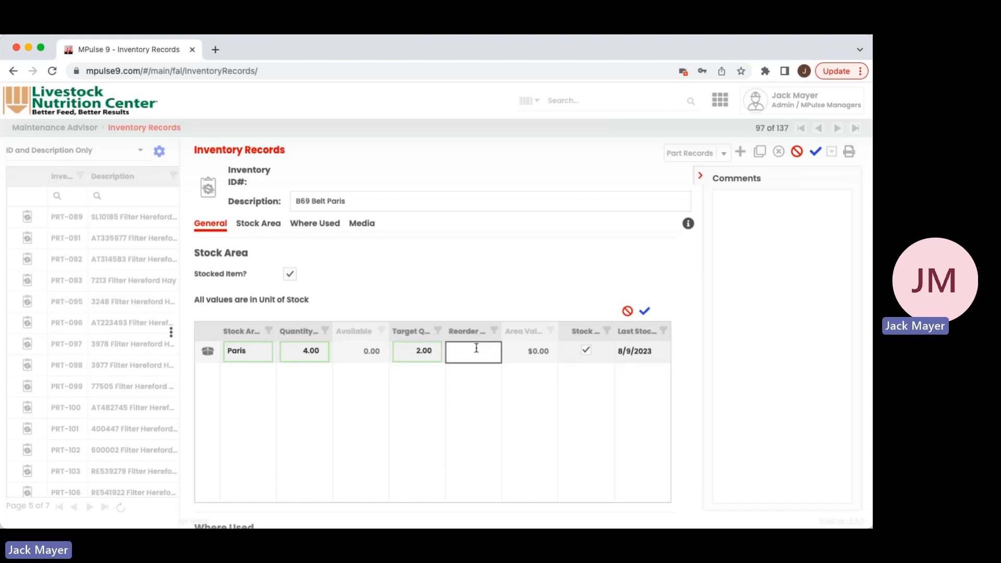
pyautogui.write('1')
pyautogui.click(536, 348)
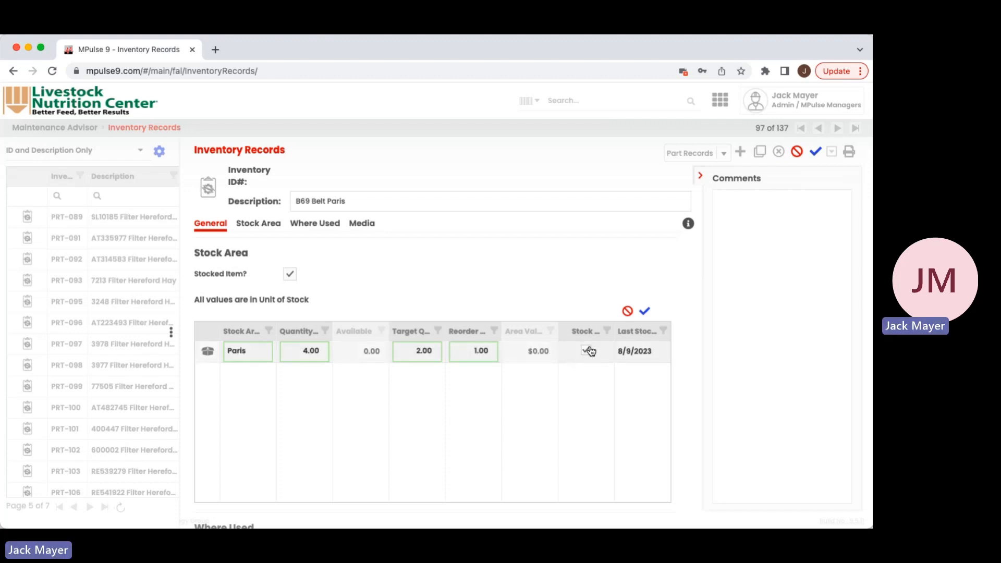
pyautogui.click(646, 311)
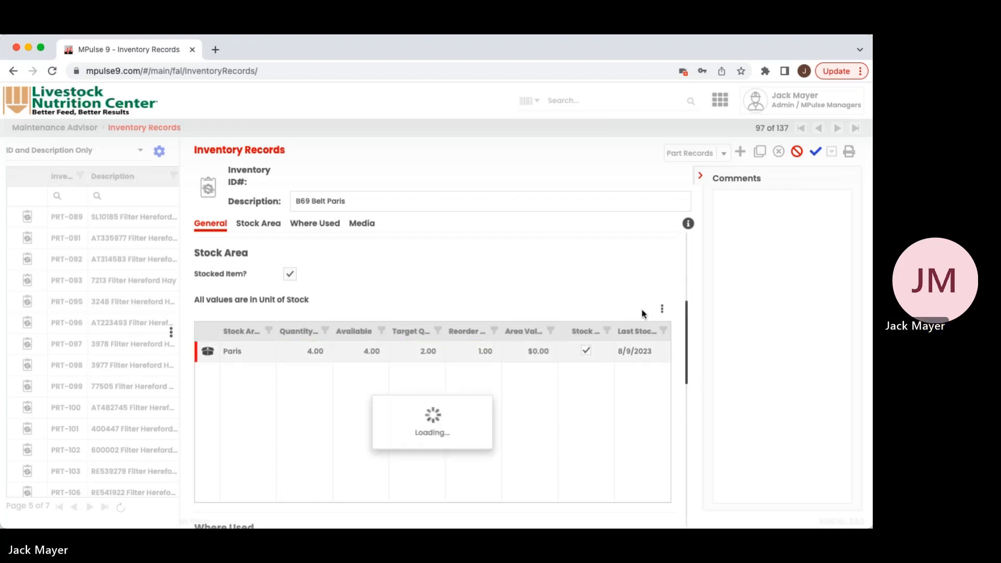
# - Reopen the Paris stock row to review its editable reorder, target and quantity fields, and save it
pyautogui.click(604, 311)
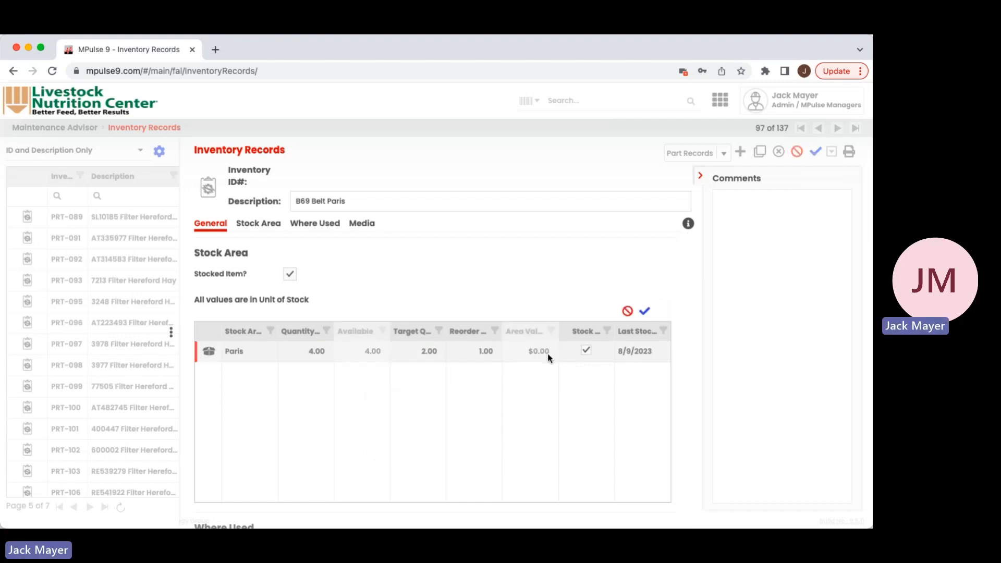
pyautogui.click(488, 352)
pyautogui.click(413, 356)
pyautogui.click(310, 348)
pyautogui.click(644, 311)
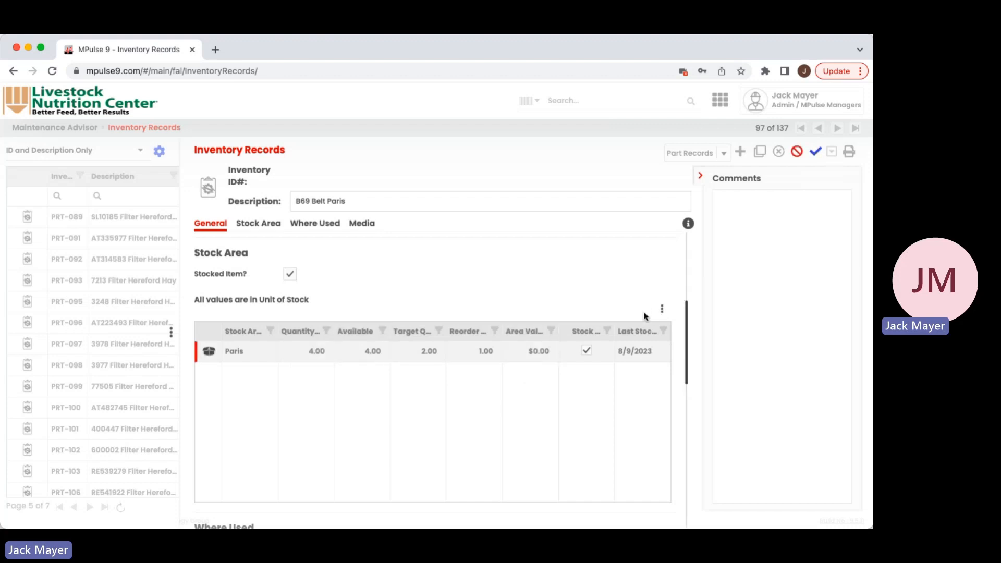
pyautogui.moveTo(662, 312)
pyautogui.click(642, 309)
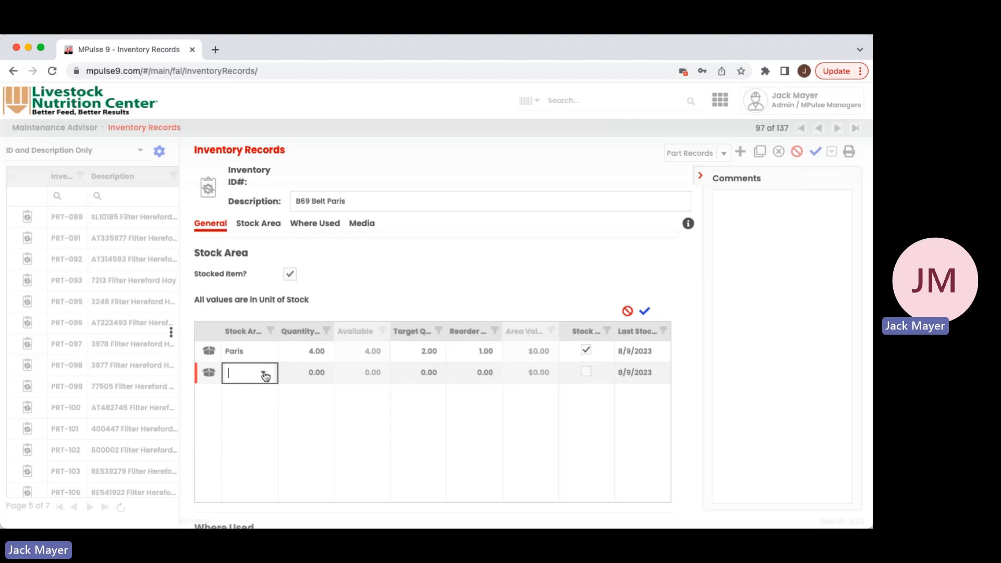
pyautogui.click(265, 377)
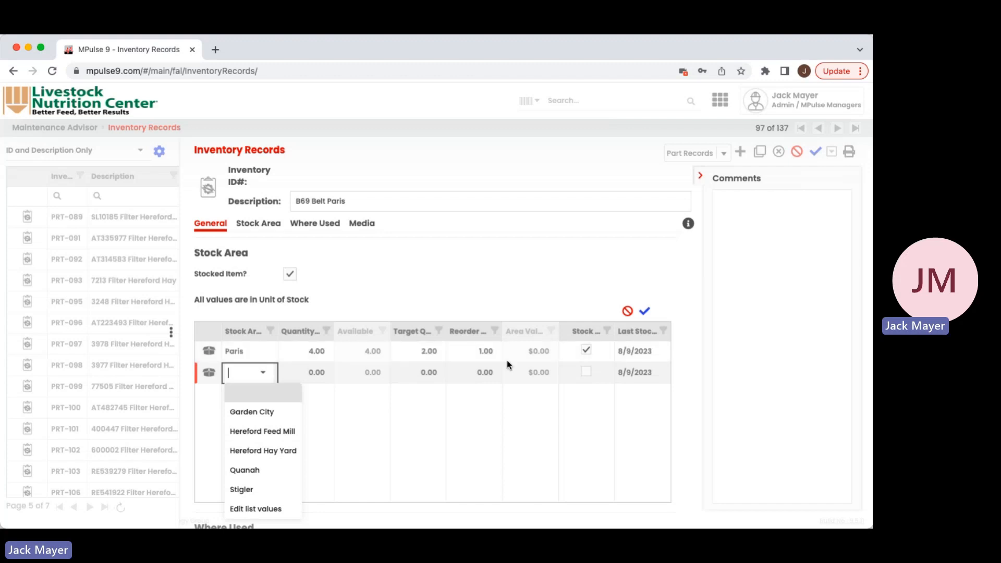
pyautogui.click(628, 313)
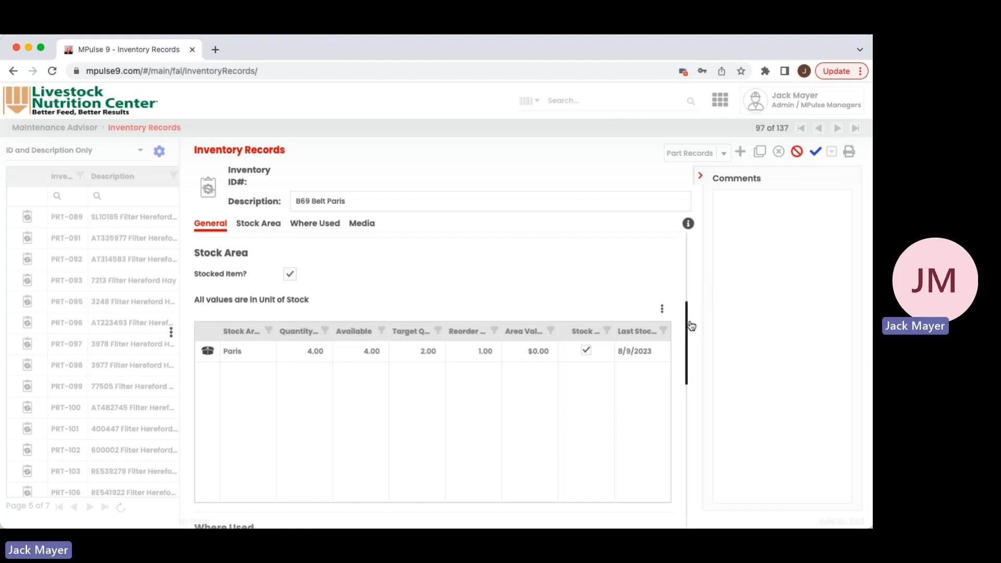
# - Link the New Leg equipment record to the B69 Belt Paris part under Where Used
pyautogui.scroll(-5, 692, 326)
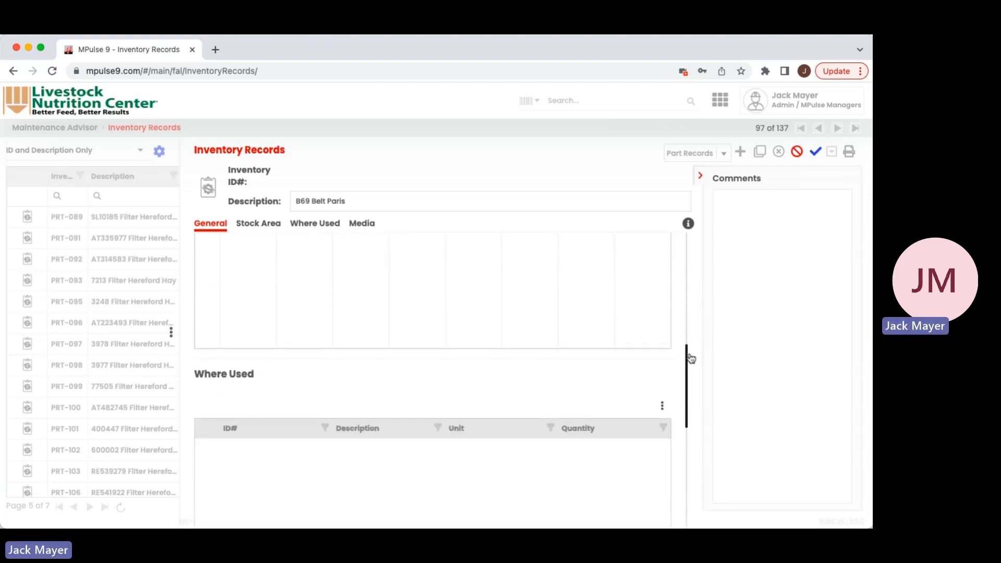
pyautogui.moveTo(692, 358); pyautogui.dragTo(689, 384)
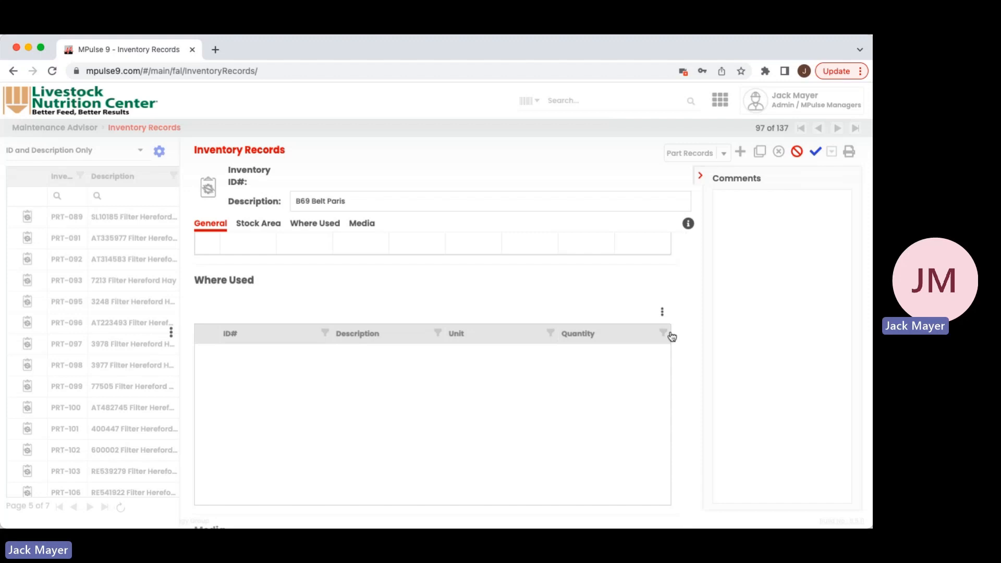
pyautogui.click(661, 312)
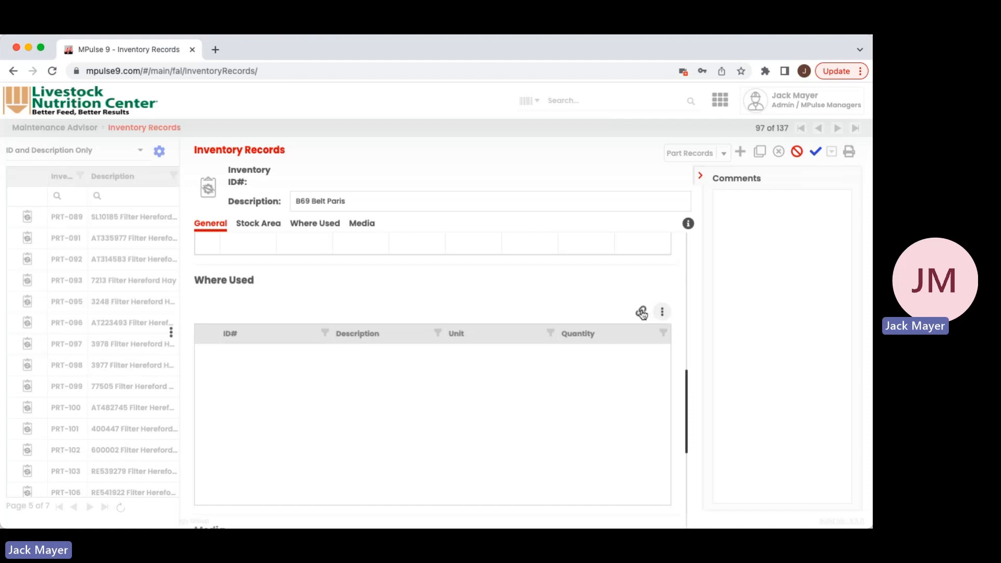
pyautogui.click(641, 313)
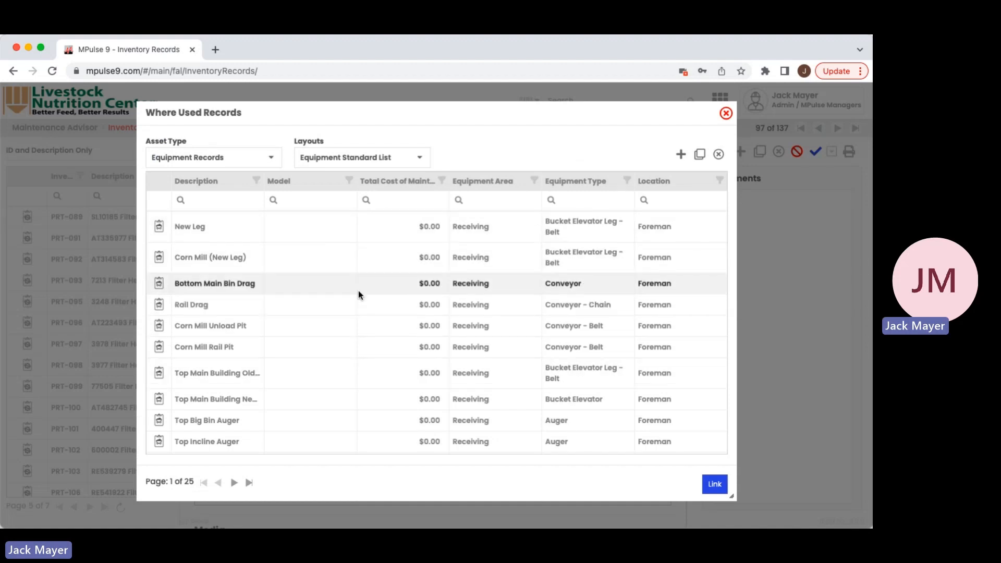
pyautogui.click(236, 226)
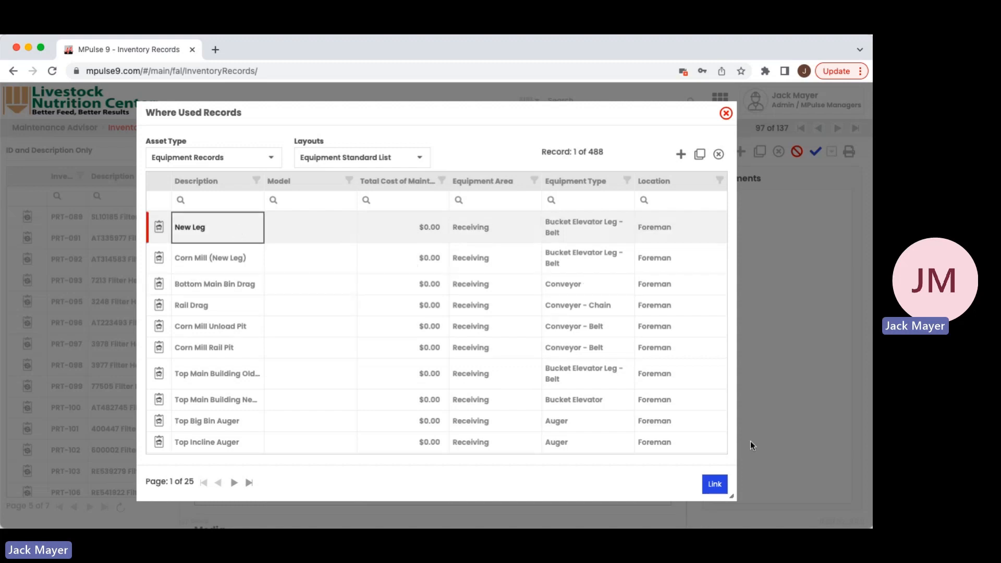
pyautogui.click(716, 486)
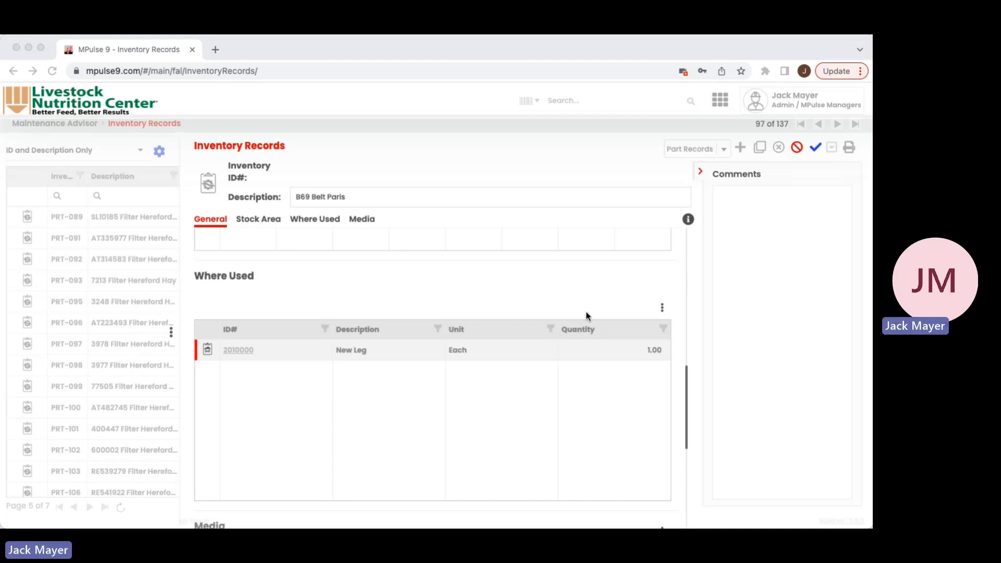
# - Upload the file "3. SOP Document Retention Plan.docx" to the part record's Media section
pyautogui.click(687, 383)
pyautogui.moveTo(686, 375); pyautogui.dragTo(695, 451)
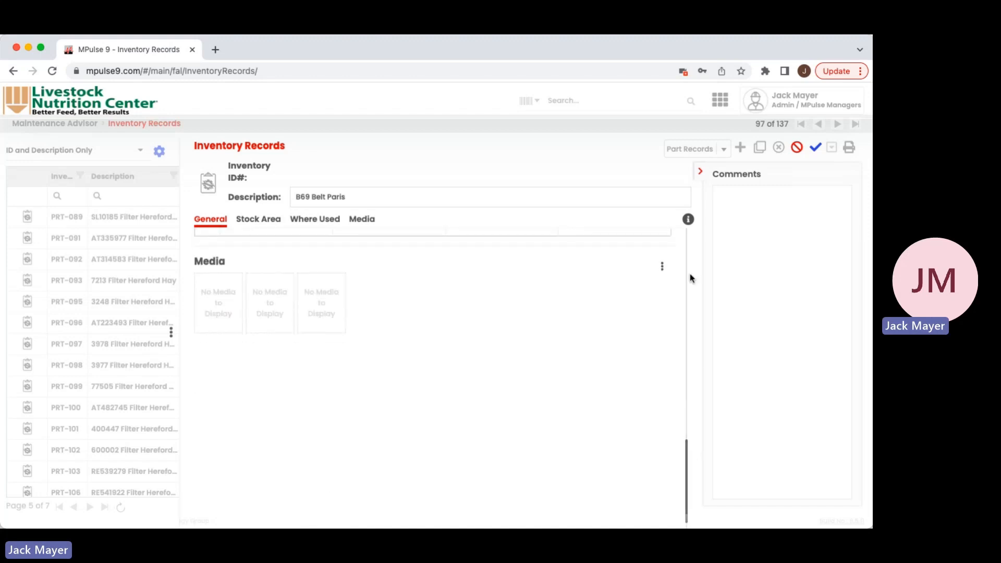
pyautogui.click(663, 267)
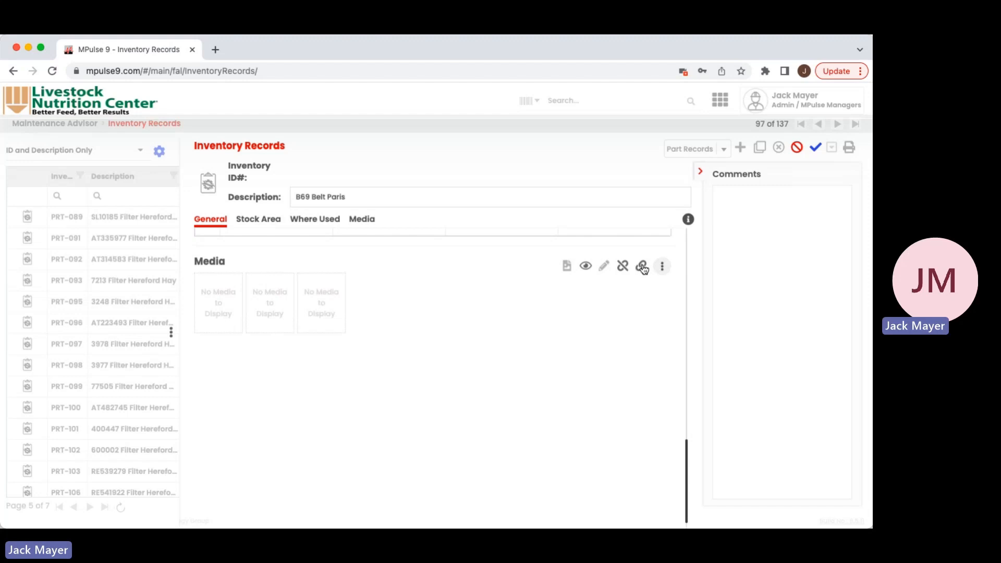
pyautogui.click(643, 268)
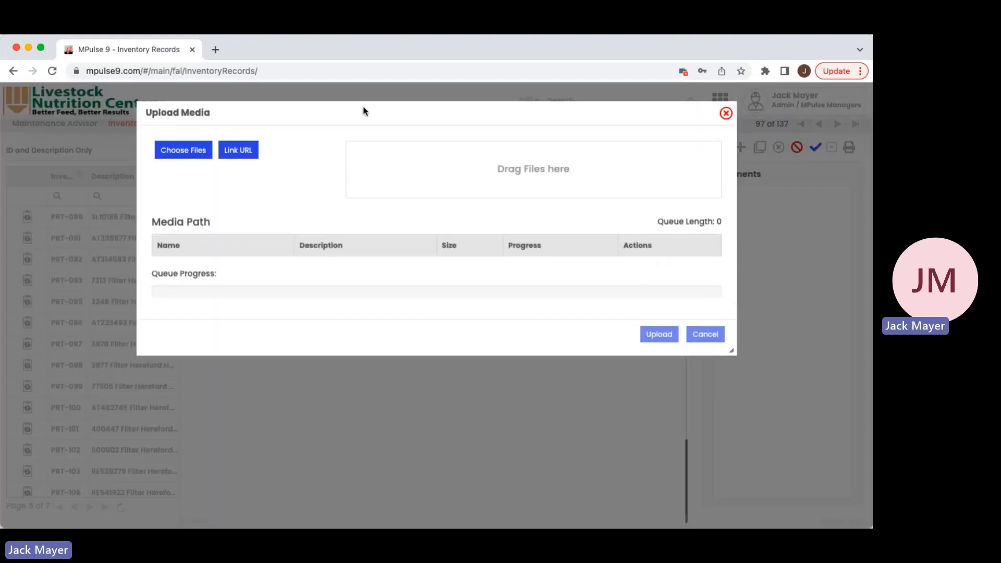
pyautogui.moveTo(363, 108); pyautogui.dragTo(356, 109)
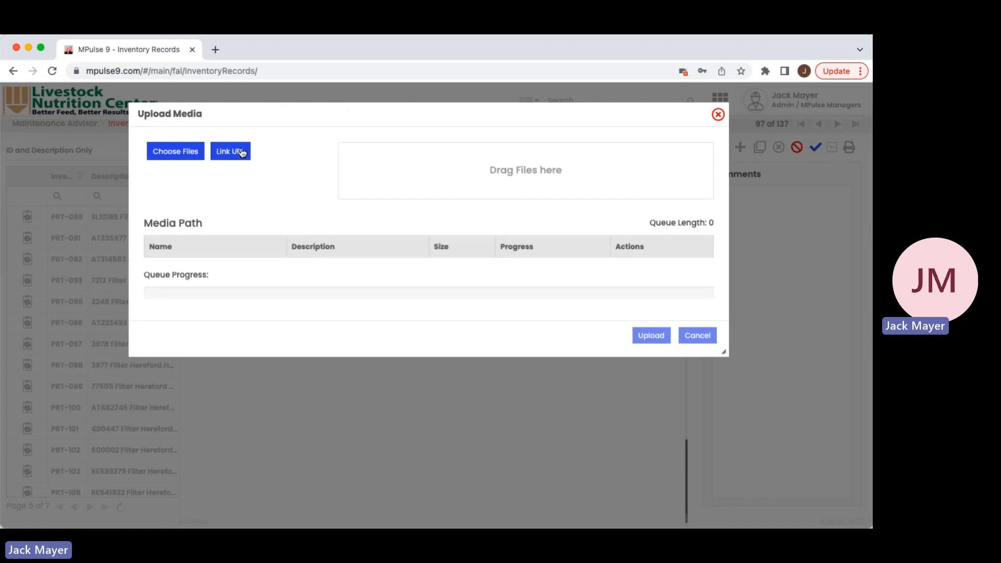
pyautogui.click(167, 153)
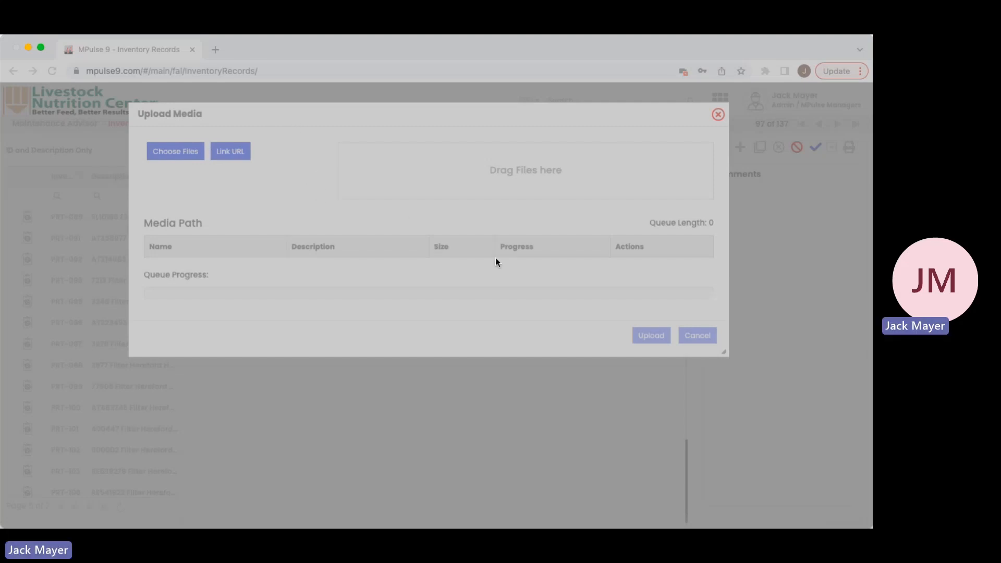
pyautogui.click(628, 415)
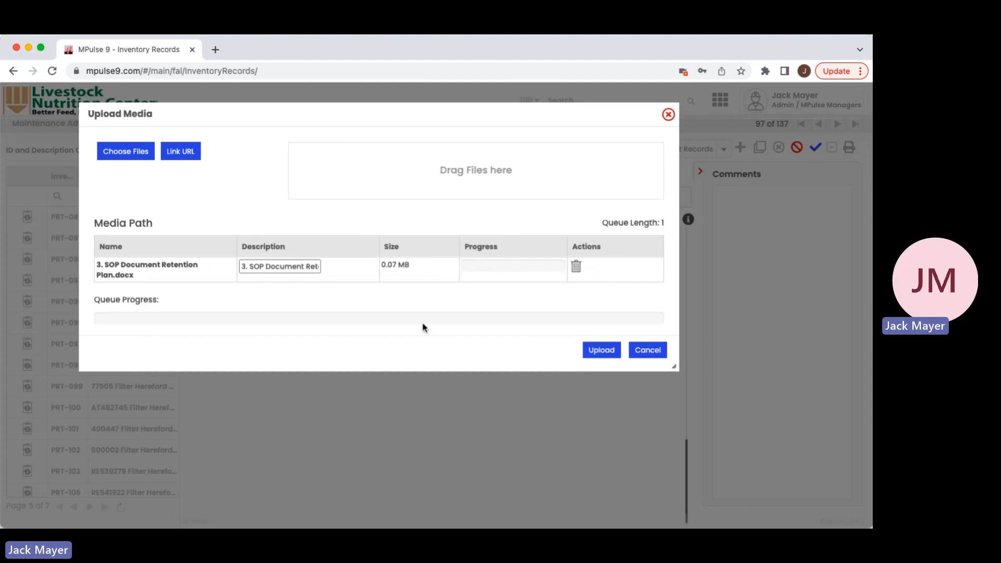
pyautogui.click(600, 350)
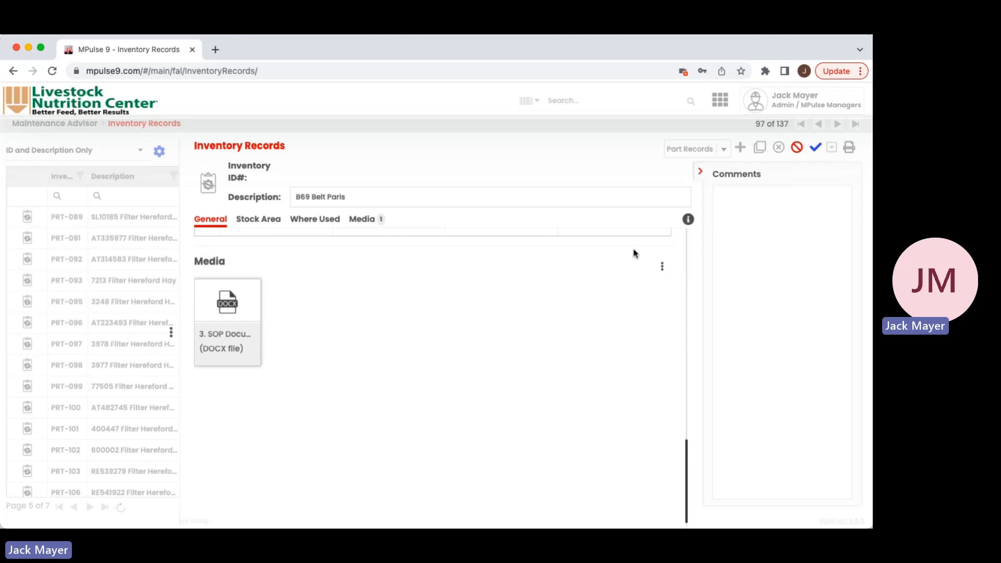
# - Open the attached SOP document in the Media Viewer, examine its first two pages, and close the viewer
pyautogui.click(664, 270)
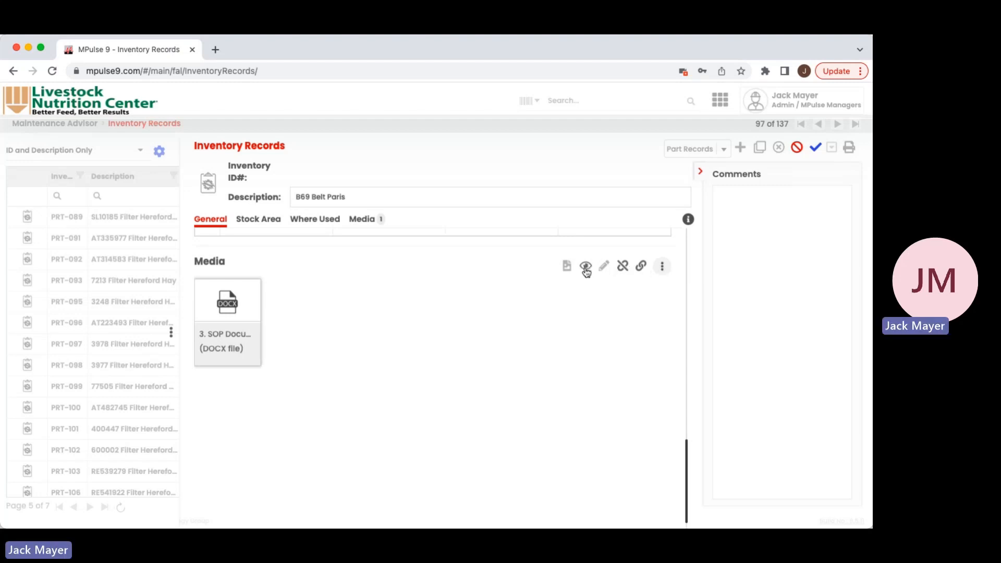
pyautogui.click(665, 270)
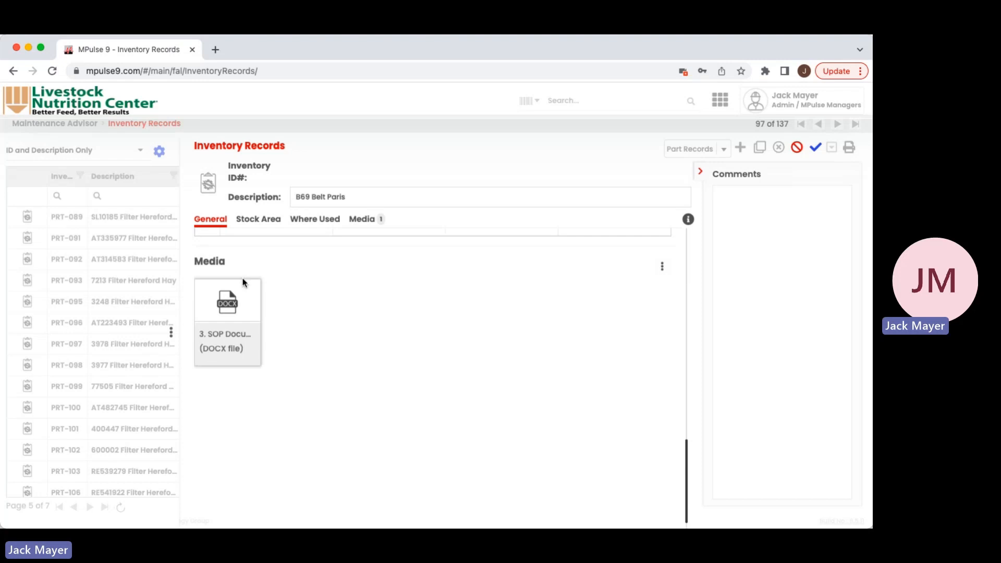
pyautogui.moveTo(662, 269)
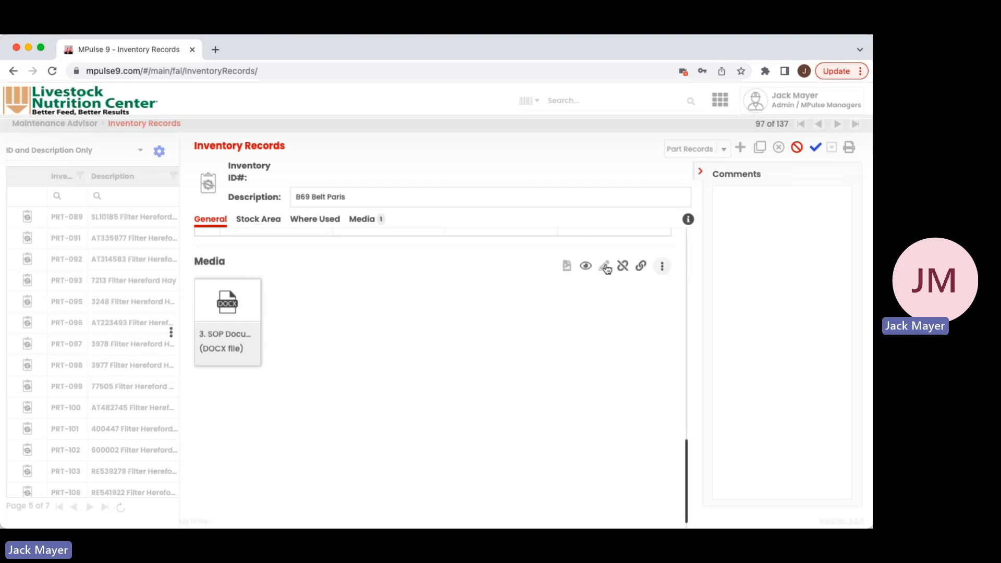
pyautogui.click(585, 267)
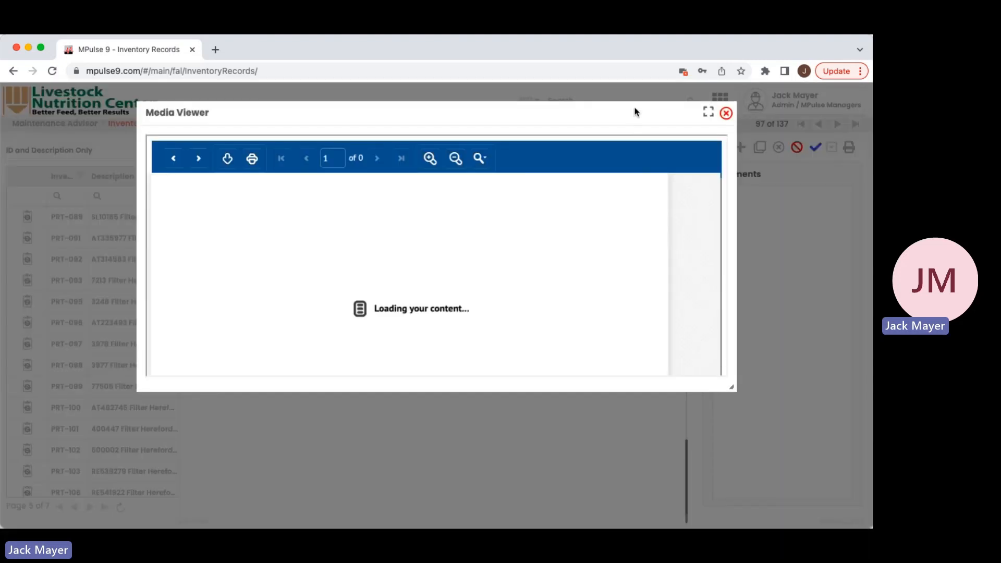
pyautogui.moveTo(633, 113); pyautogui.dragTo(577, 117)
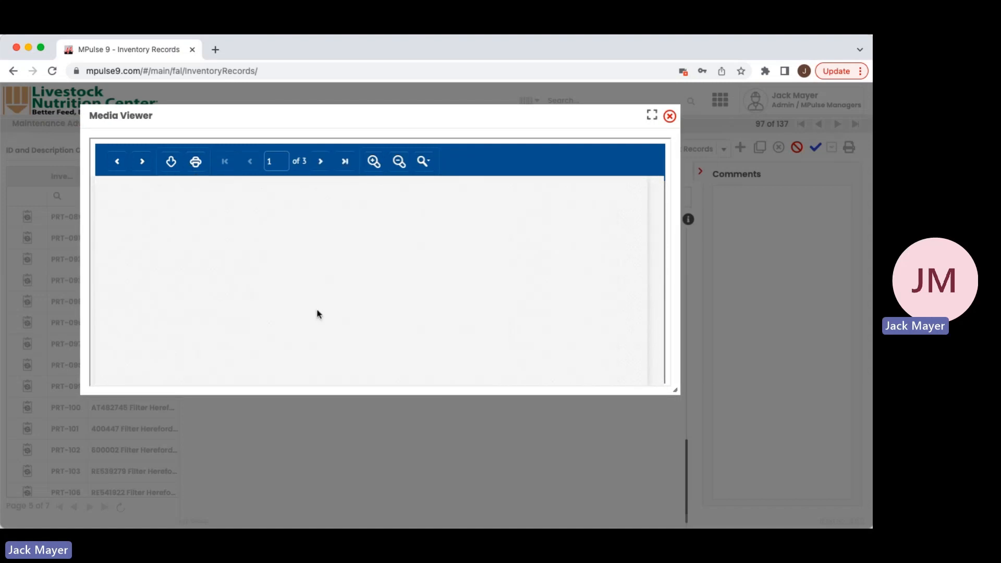
pyautogui.scroll(-5, 222, 250)
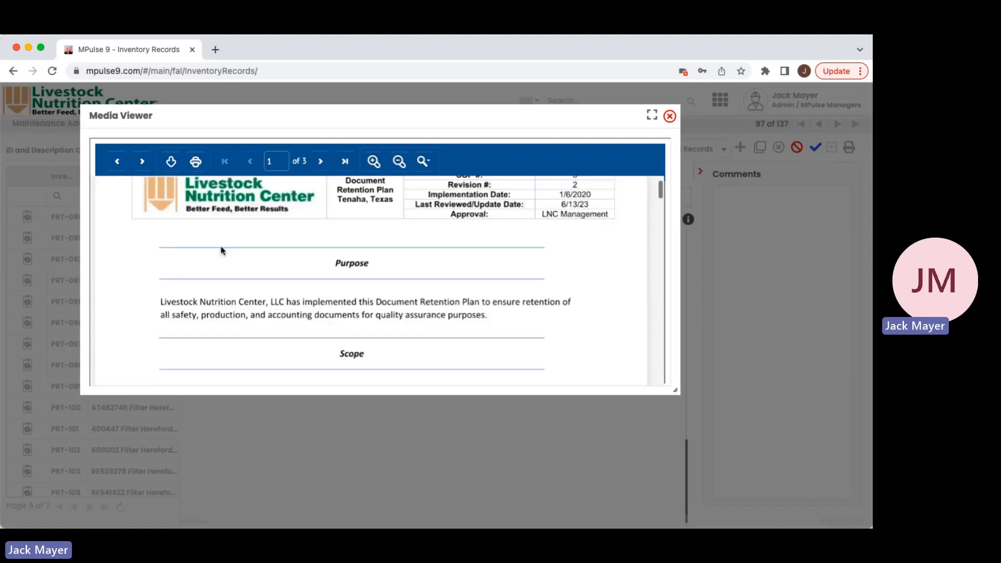
pyautogui.scroll(6, 221, 250)
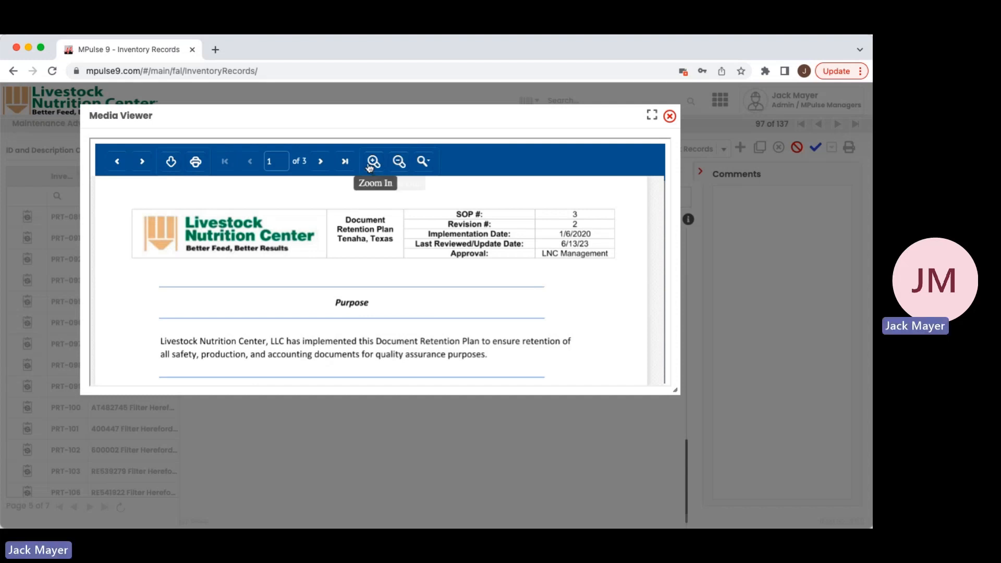
pyautogui.scroll(-4, 411, 227)
pyautogui.scroll(-5, 411, 226)
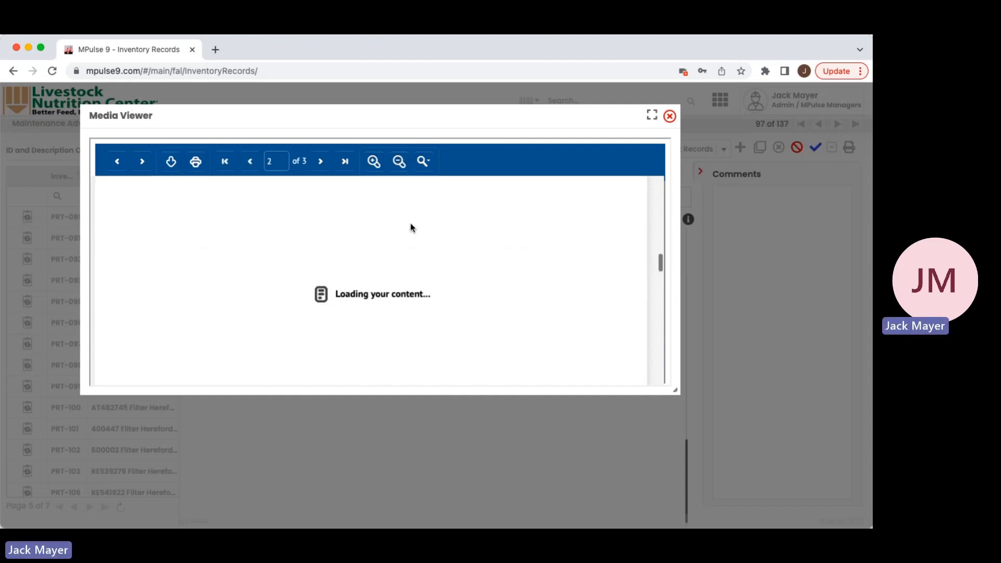
pyautogui.scroll(-5, 412, 227)
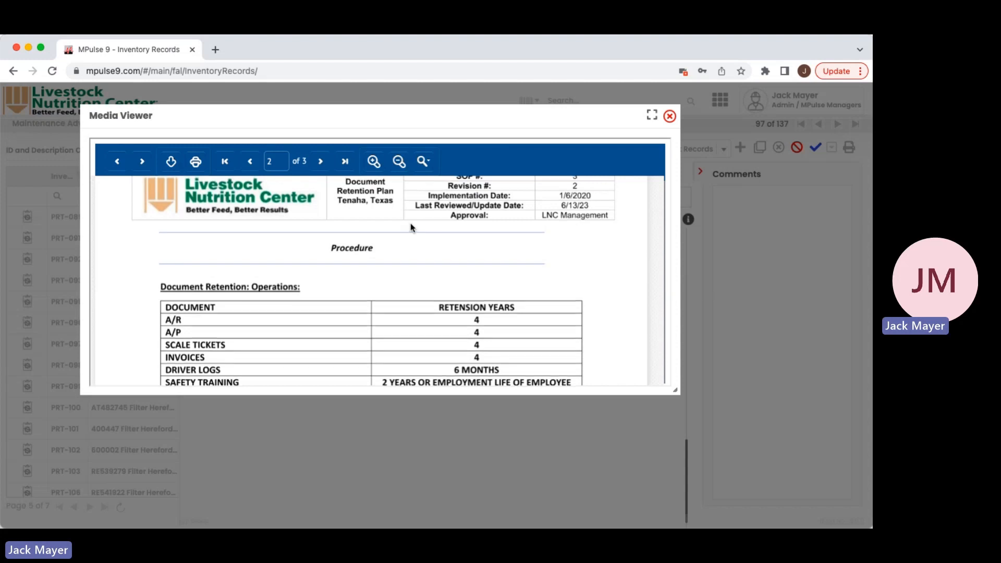
pyautogui.scroll(10, 411, 227)
pyautogui.scroll(5, 411, 227)
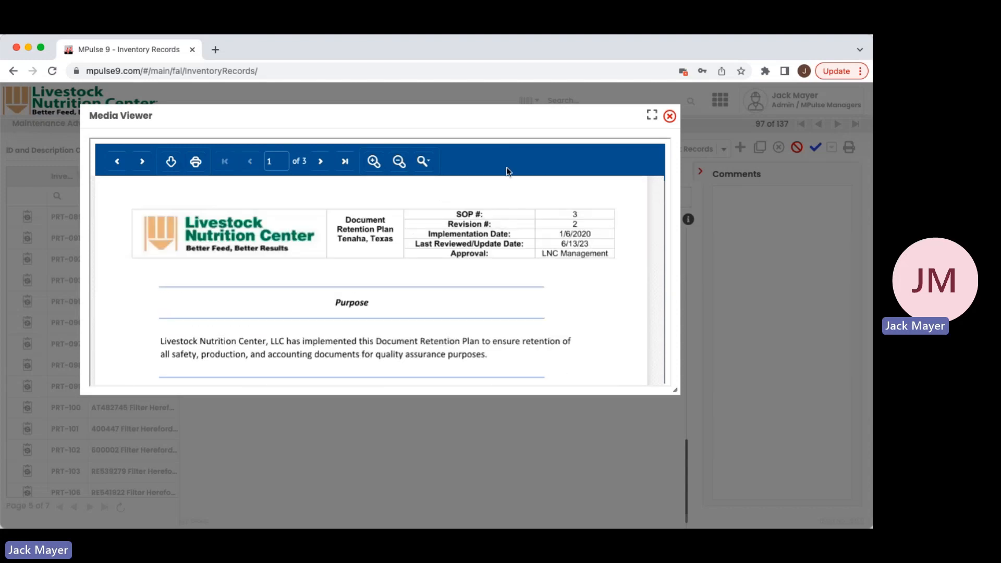
pyautogui.click(670, 116)
# - Unlink the SOP document from the part record's media and confirm the removal
pyautogui.moveTo(661, 265)
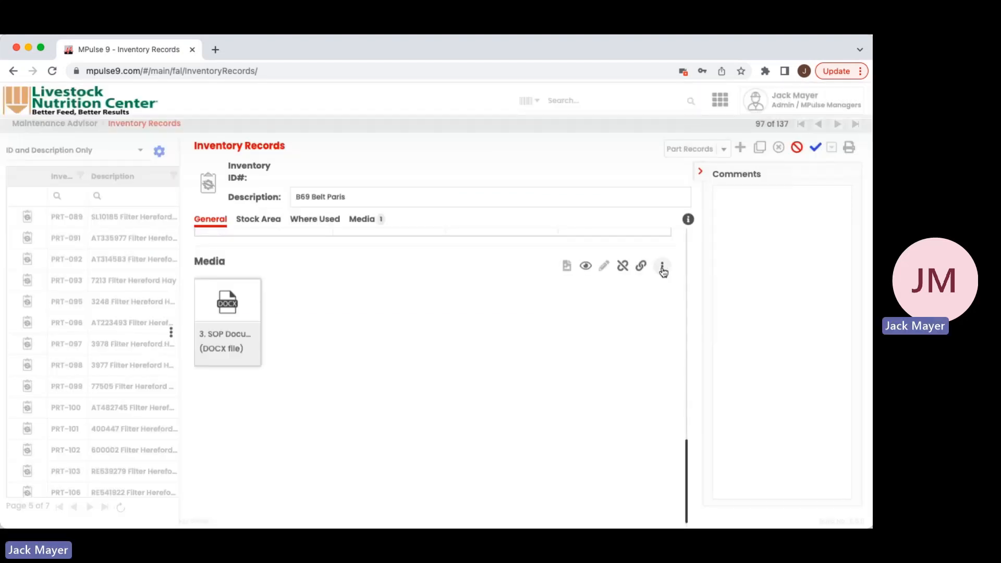
pyautogui.click(623, 267)
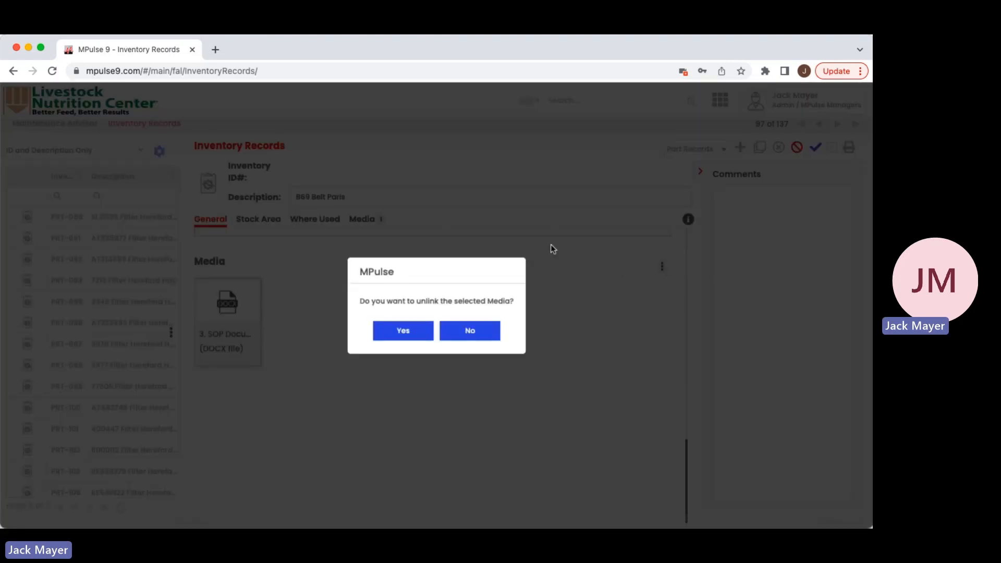
pyautogui.click(396, 334)
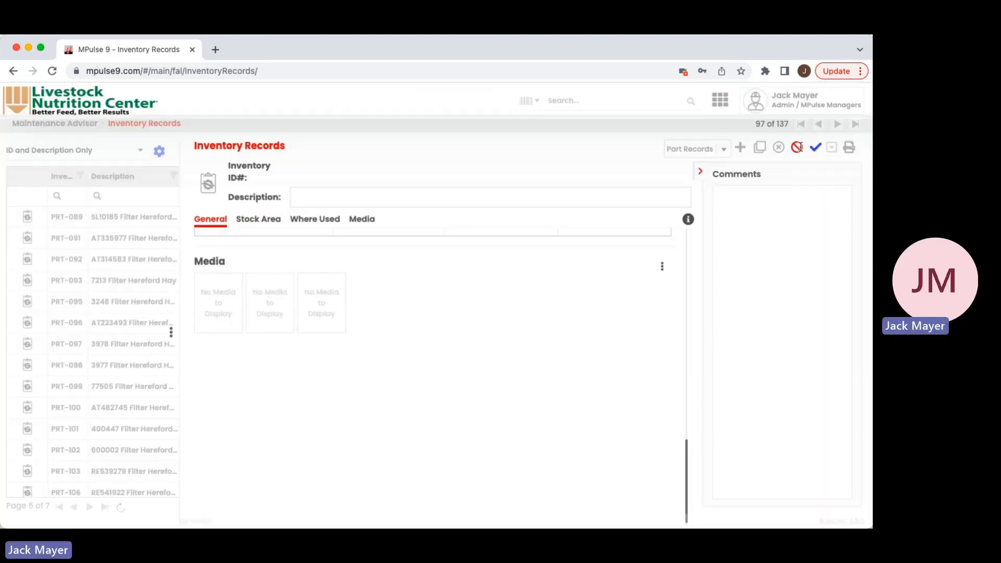
pyautogui.click(748, 224)
pyautogui.click(752, 204)
pyautogui.click(733, 200)
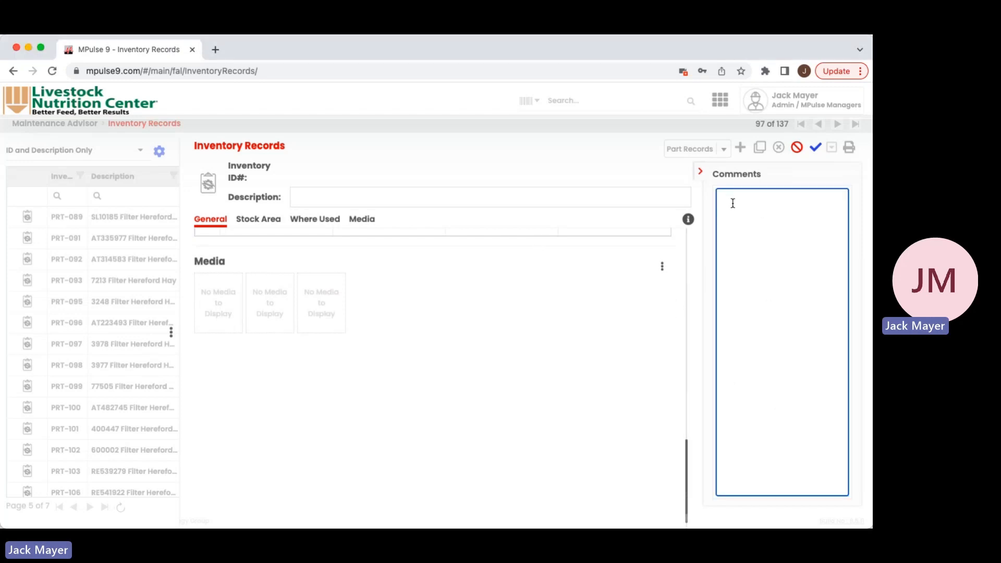
pyautogui.click(758, 305)
# - Discard the unsaved new part record and leave editing mode
pyautogui.scroll(6, 670, 265)
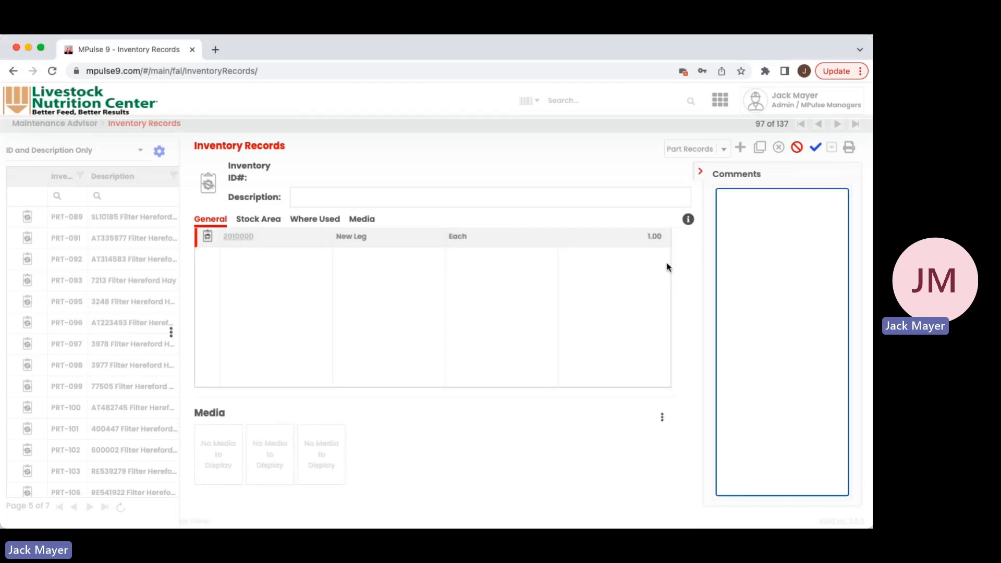
pyautogui.scroll(5, 680, 266)
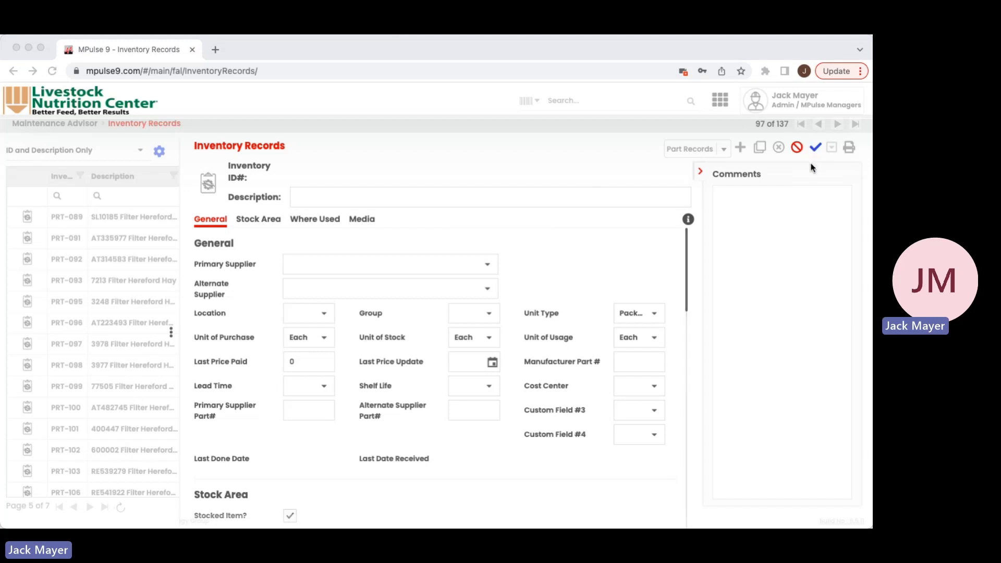
pyautogui.click(820, 152)
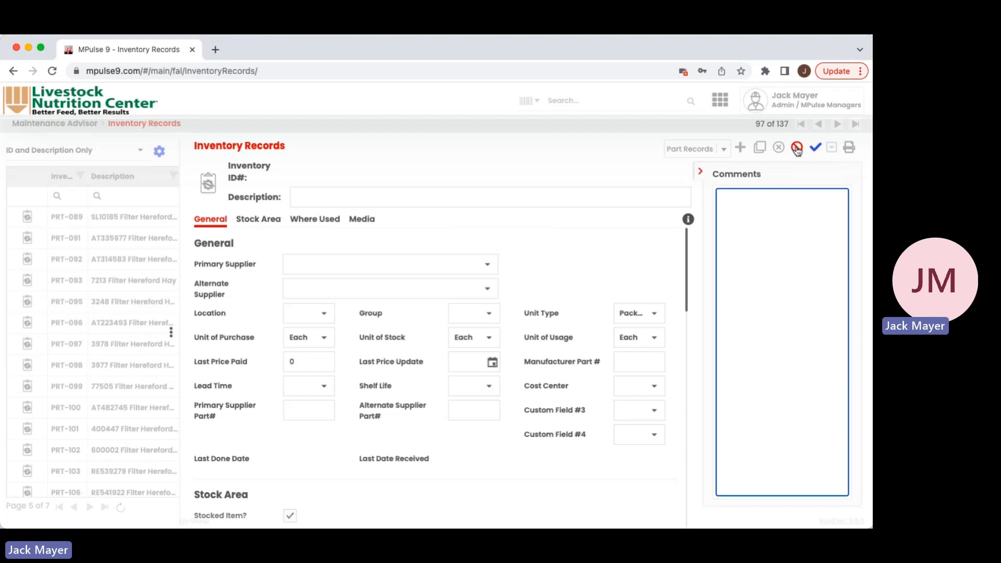
pyautogui.click(798, 148)
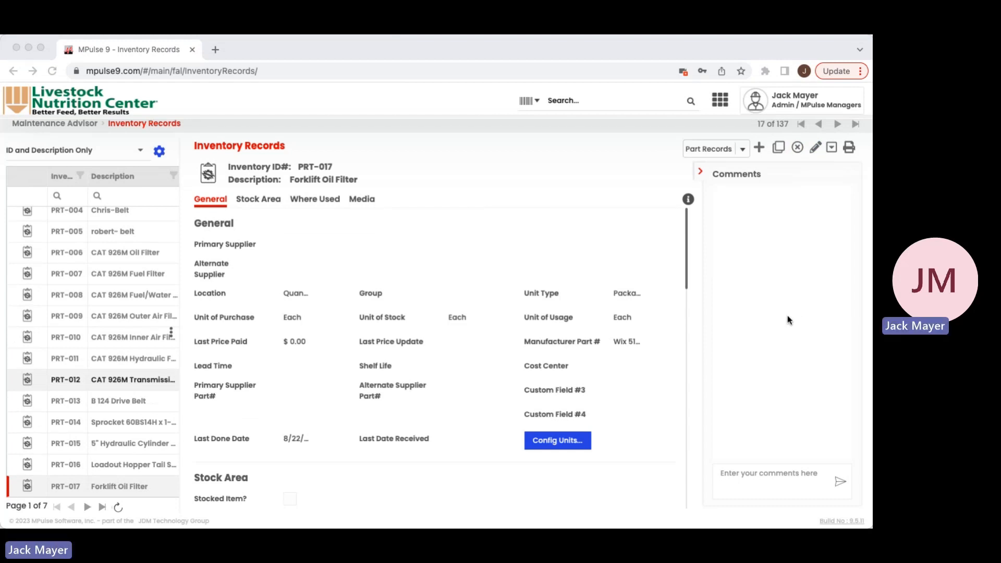
# - Select the B 124 Drive Belt part record and open it for editing
pyautogui.click(774, 164)
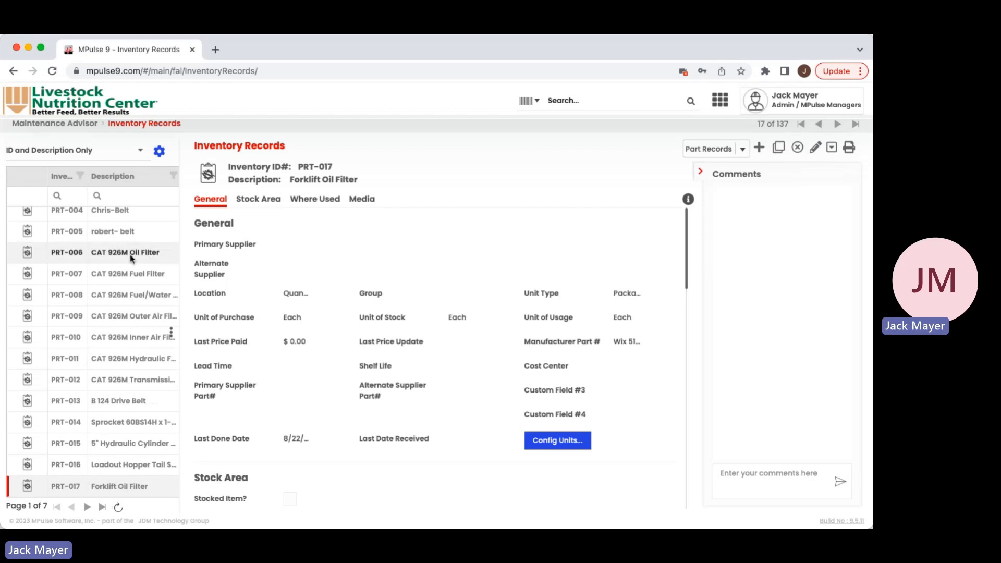
pyautogui.click(116, 238)
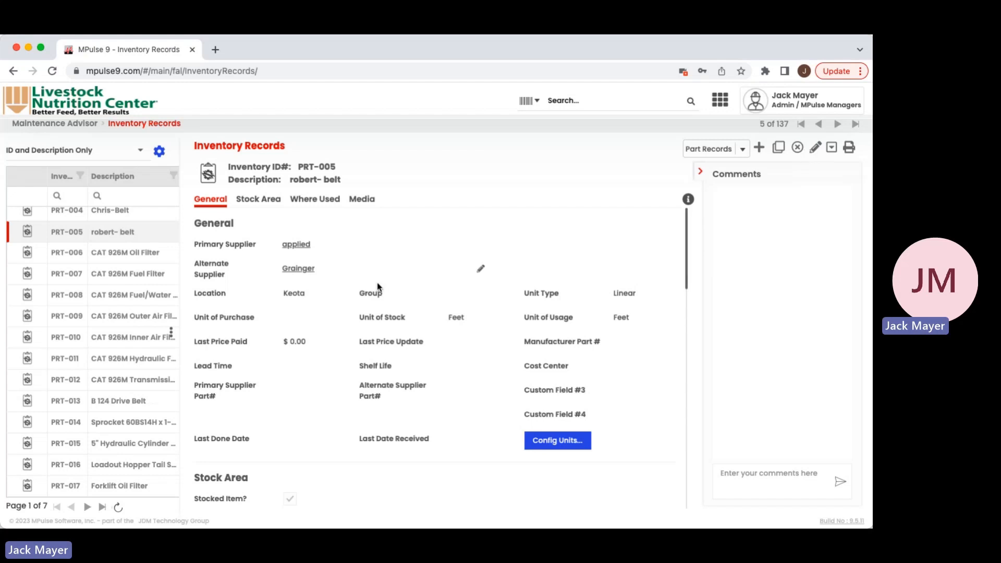
pyautogui.click(114, 402)
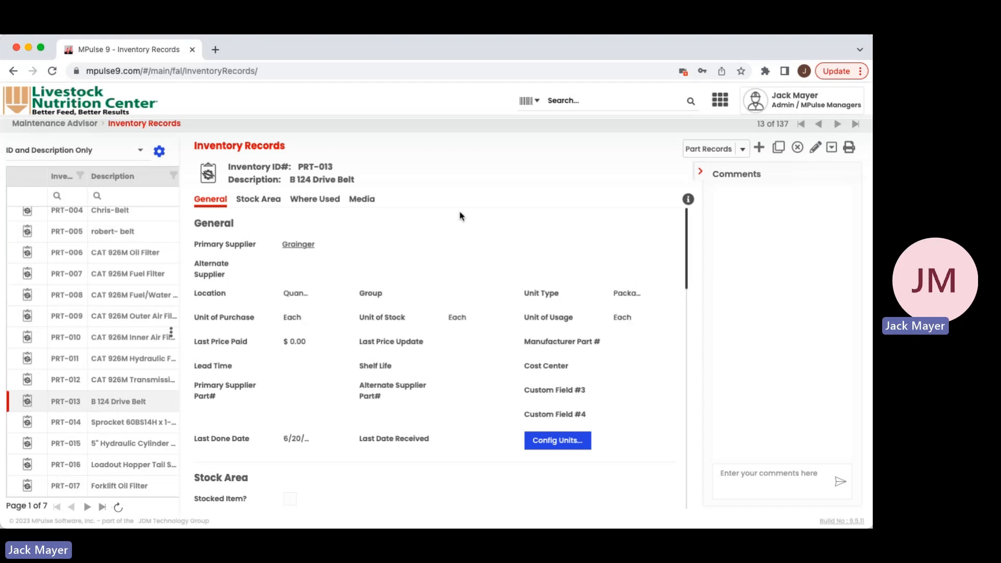
pyautogui.click(817, 150)
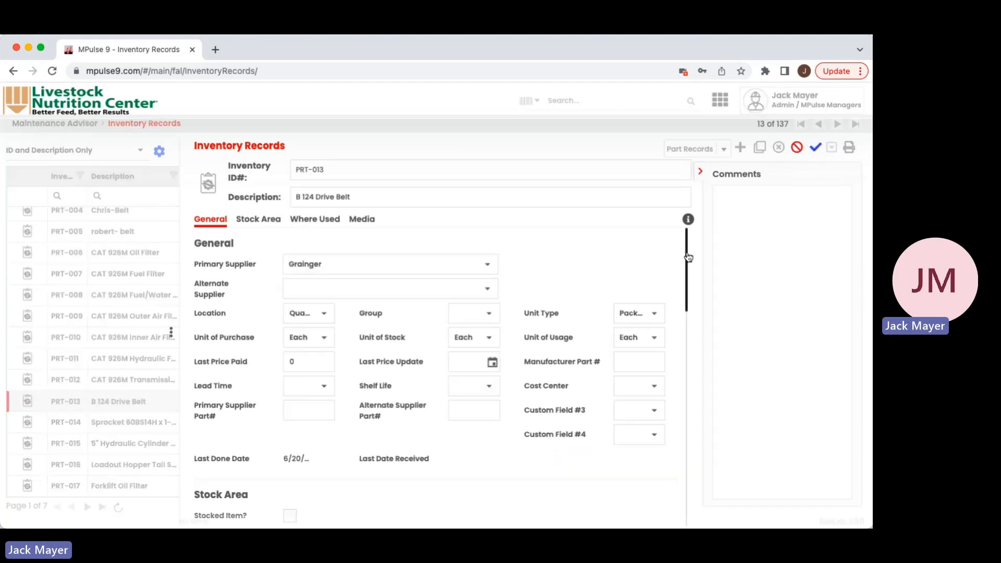
# - Review the general fields of the B 124 Drive Belt record and leave editing mode without saving
pyautogui.moveTo(687, 258); pyautogui.dragTo(686, 259)
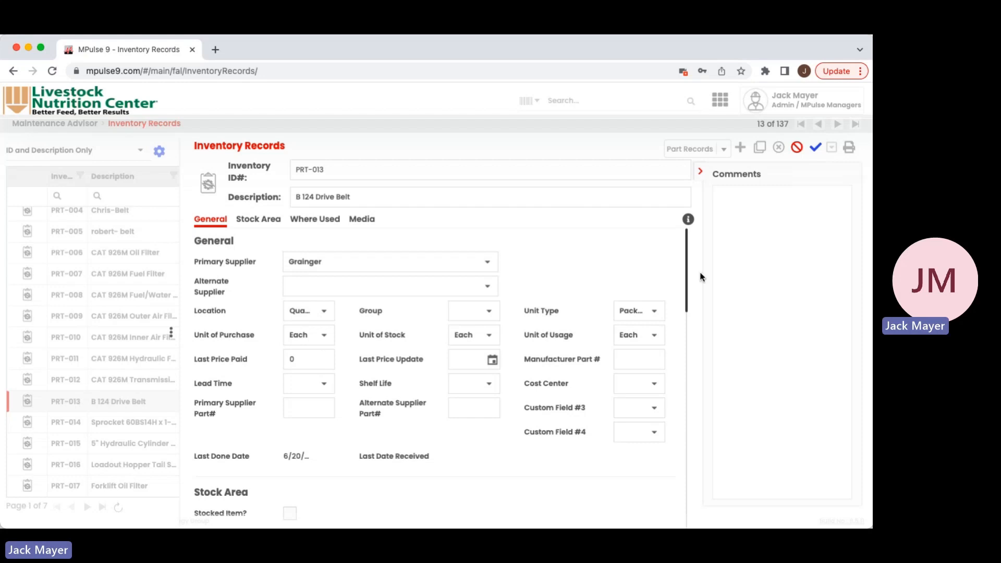
pyautogui.moveTo(688, 263); pyautogui.dragTo(708, 222)
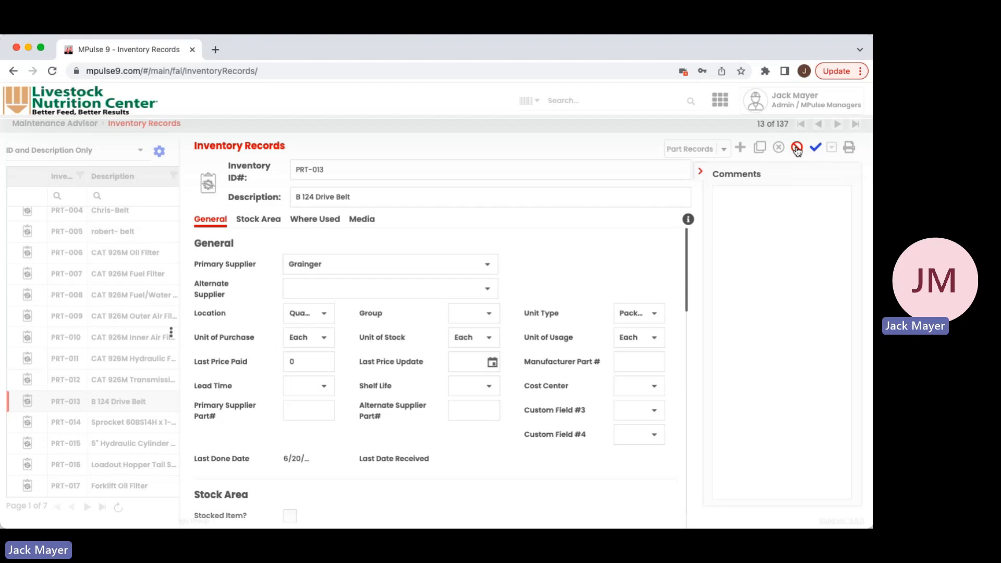
pyautogui.click(796, 149)
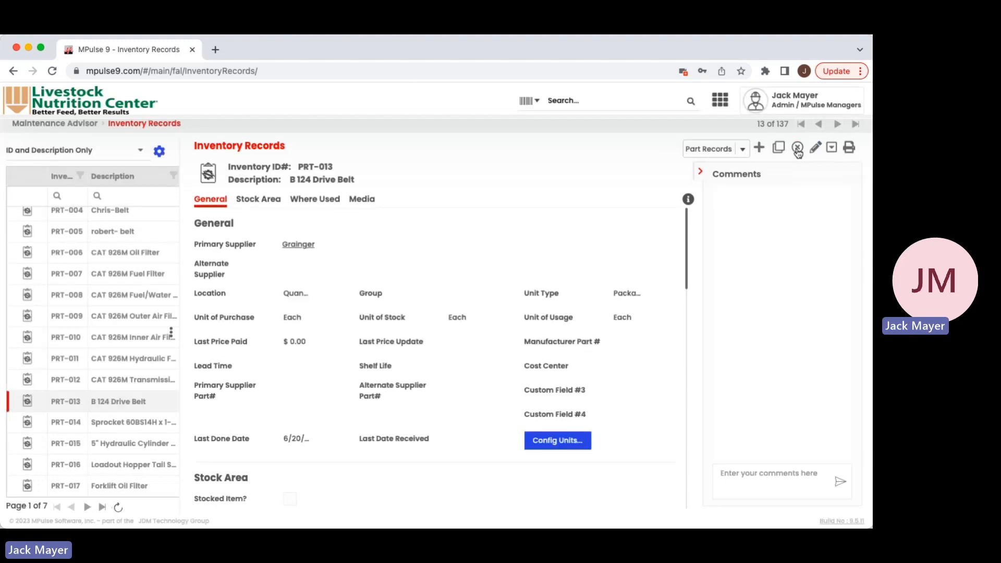
# - Examine the related views and procedures offered for the B 124 Drive Belt record, request its printout, and return to Inventory Records
pyautogui.click(832, 151)
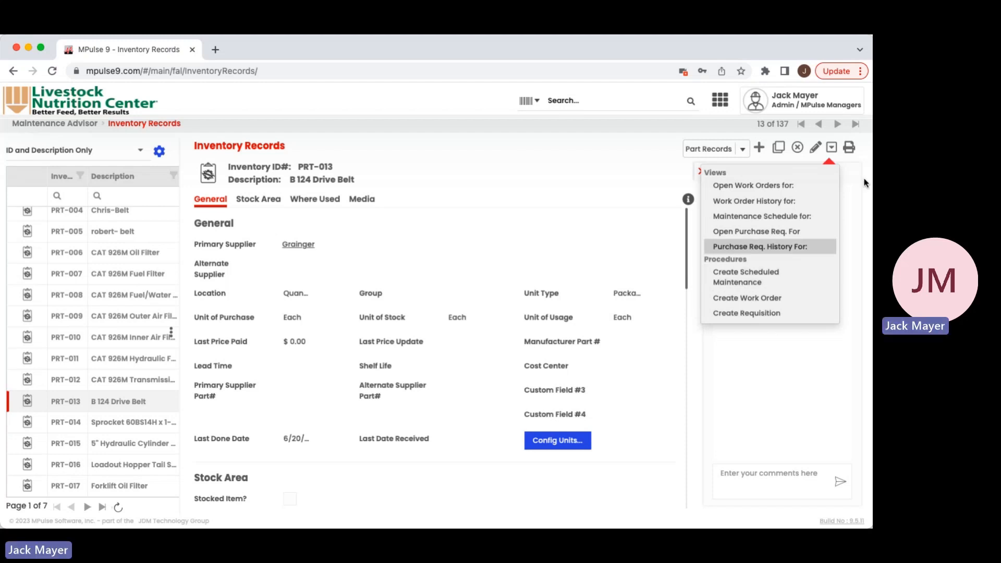
pyautogui.click(863, 154)
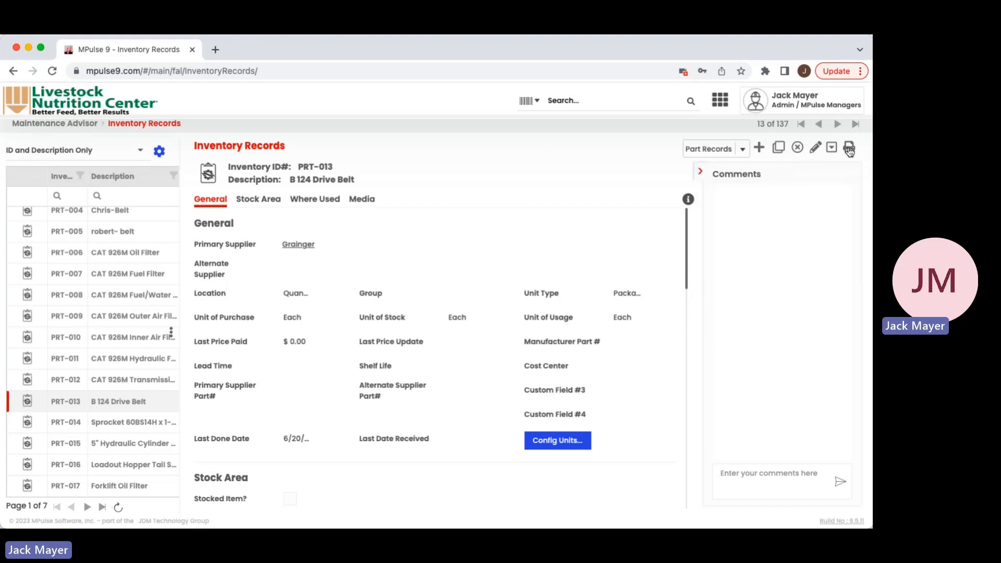
pyautogui.click(849, 149)
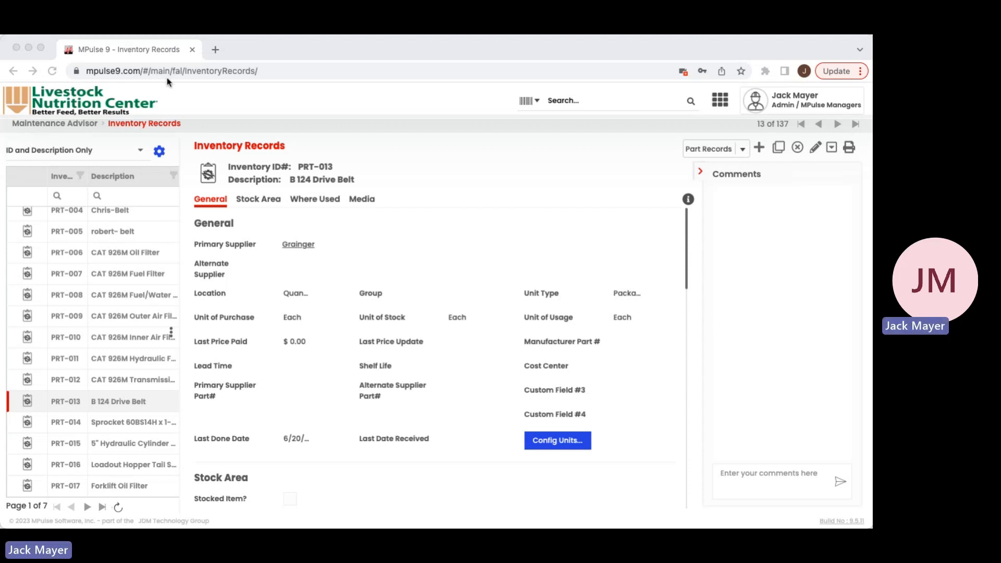
pyautogui.click(25, 78)
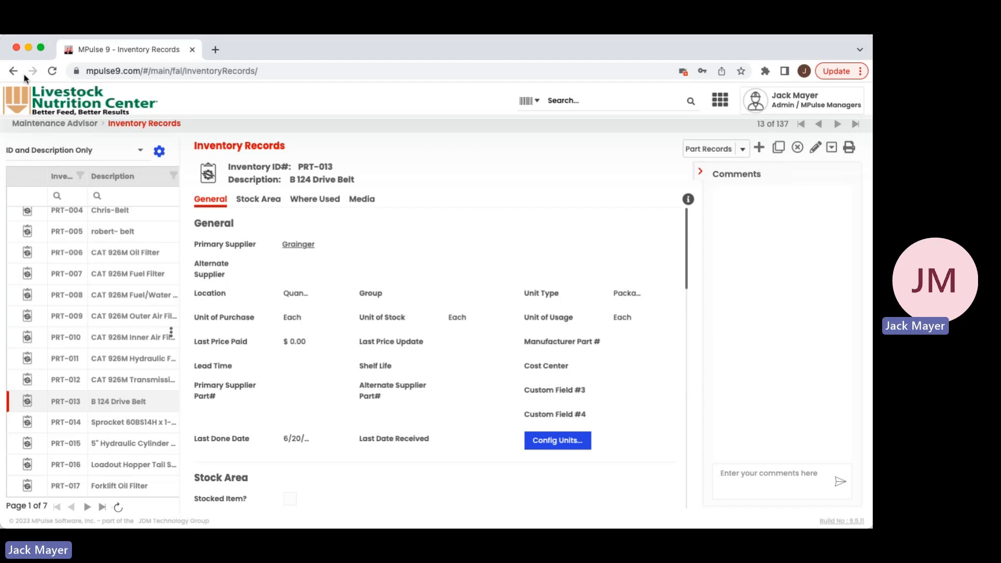